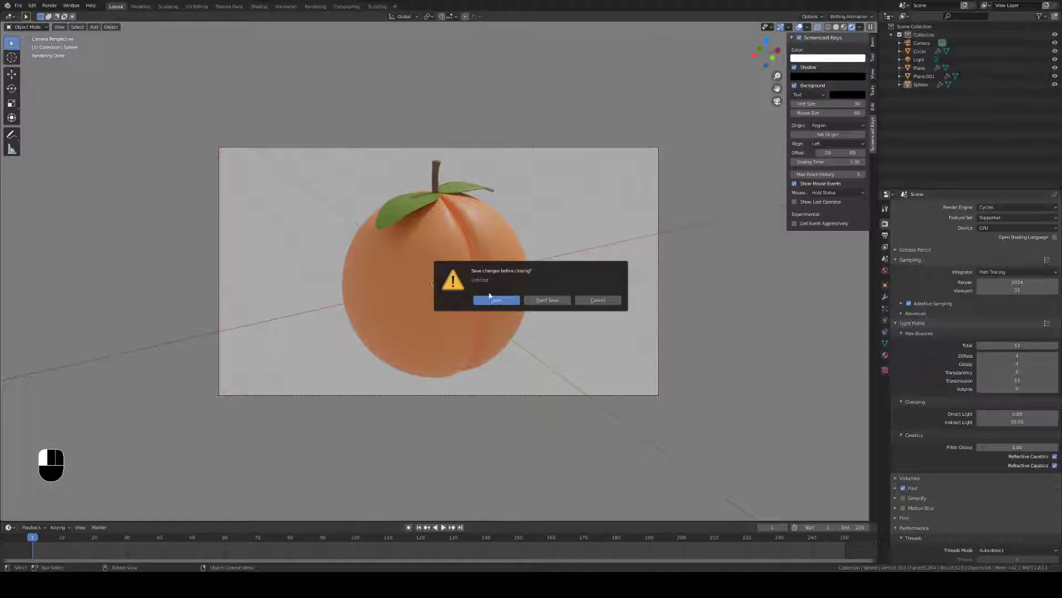
- Open a fresh default scene without saving the peach file, and delete the default cube
click(555, 302)
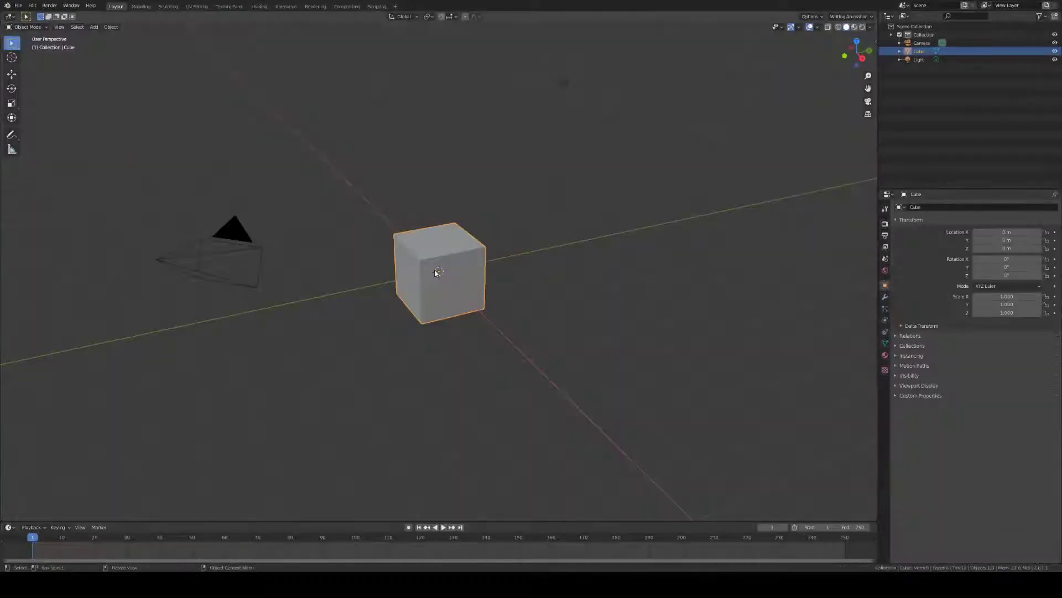
key(x)
click(437, 273)
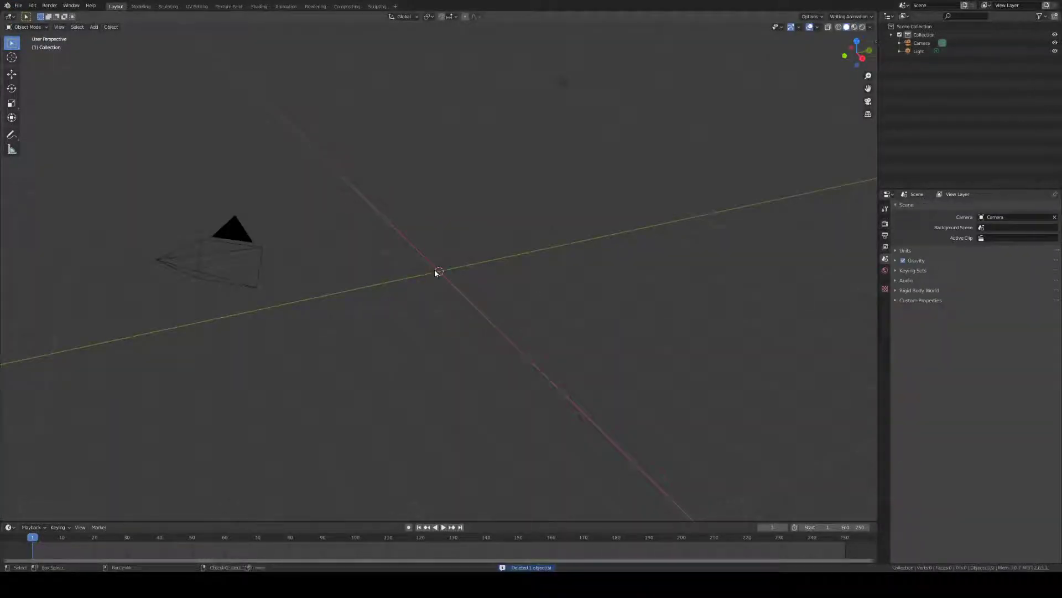
- Turn on the Screencast Keys overlay for the viewport
key(shift+a)
mouse_move(435, 271)
click(863, 19)
click(862, 19)
key(n)
click(873, 123)
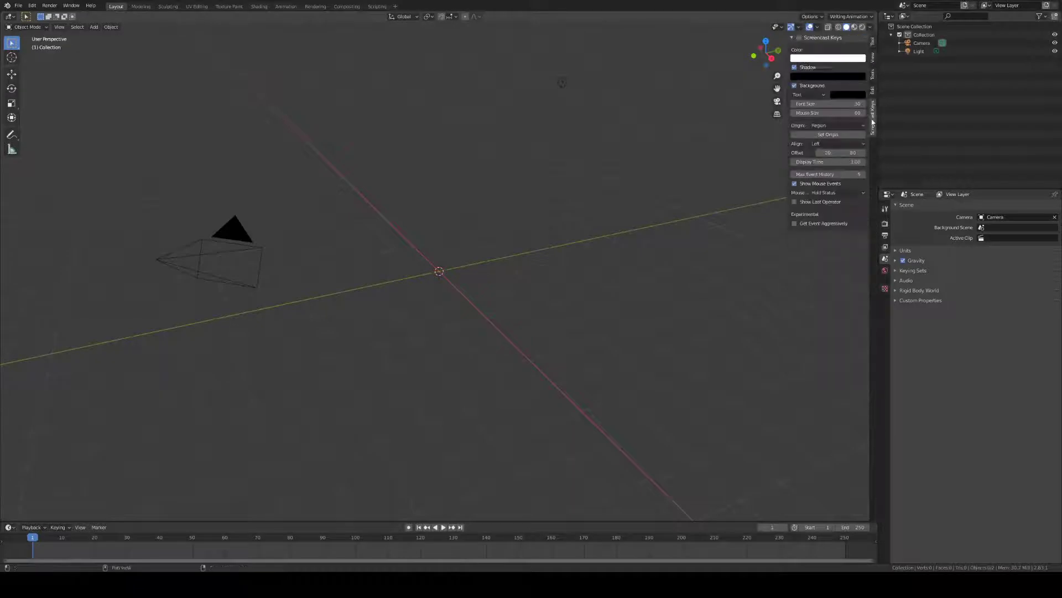
click(800, 38)
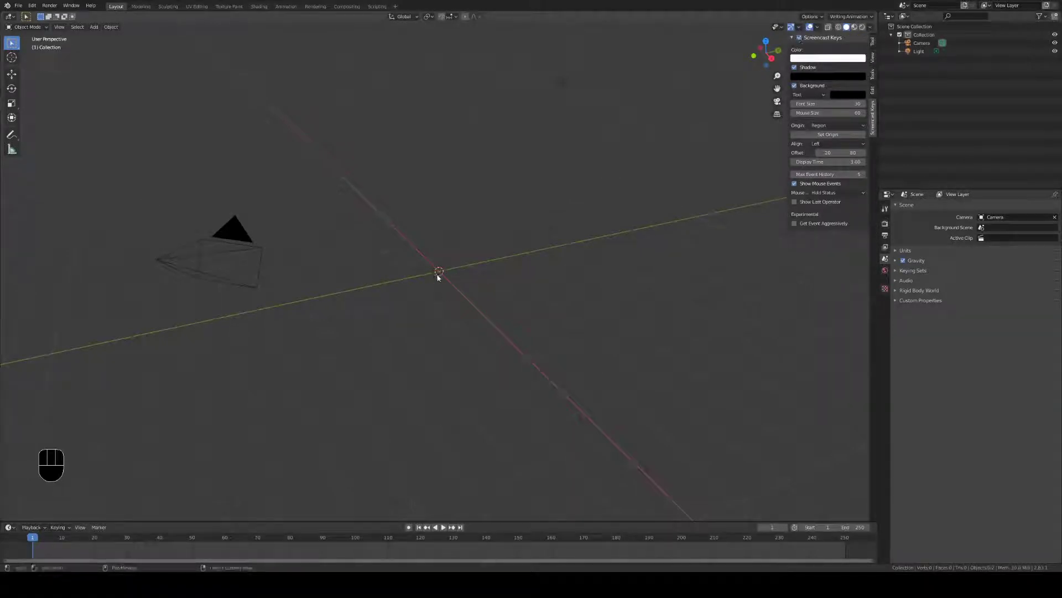
- Add a UV sphere at the world origin
key(shift+a)
mouse_move(441, 276)
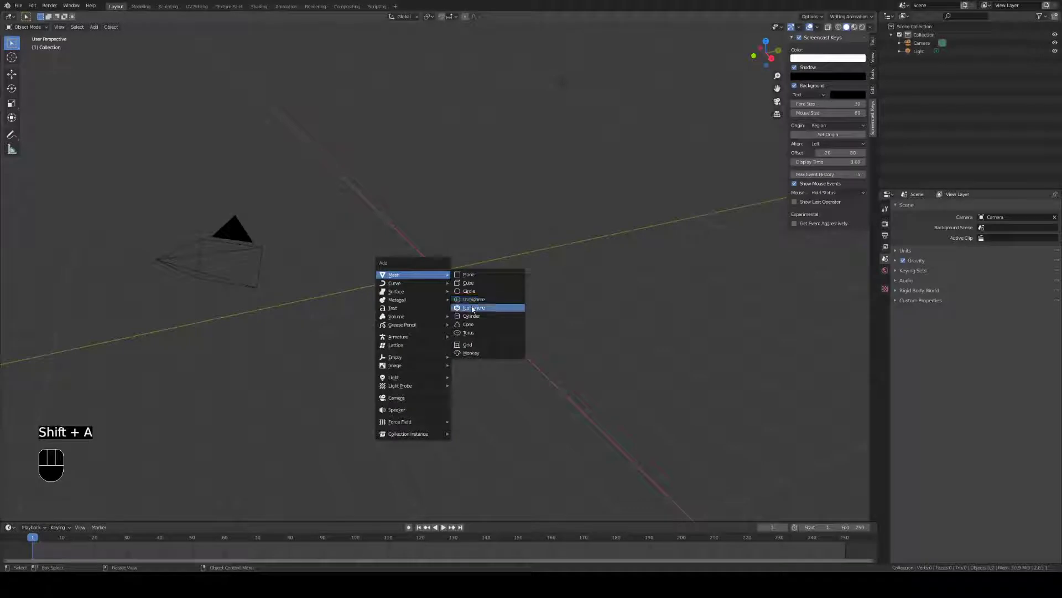
click(473, 299)
ctrl+middle_drag(437, 273, 455, 200)
- Select one vertical edge loop of the sphere without the pole vertices, move it inward along X, and scale it down slightly to form a crease
key(Tab)
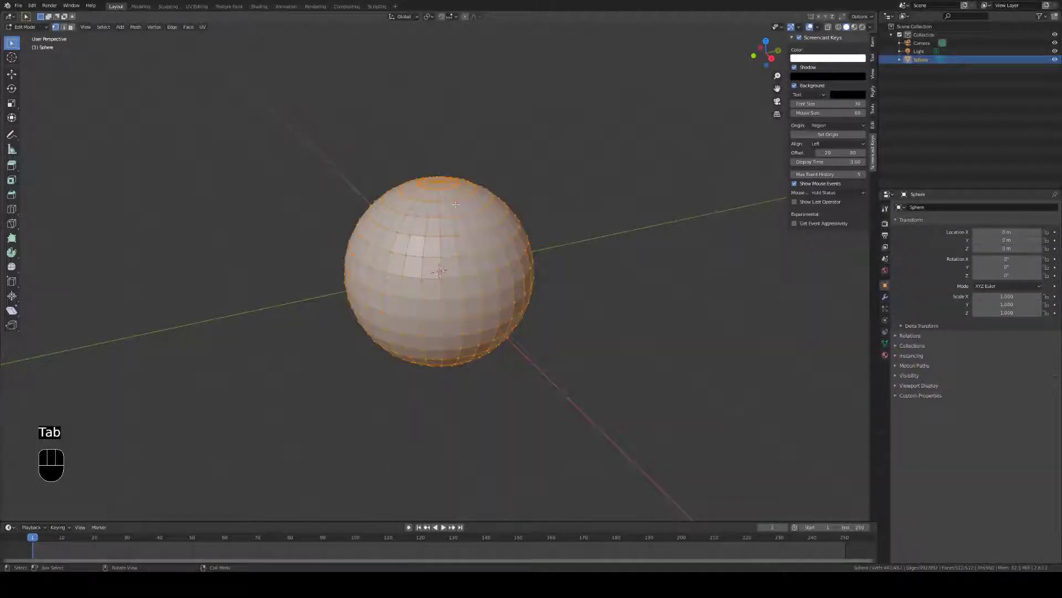
alt+click(453, 197)
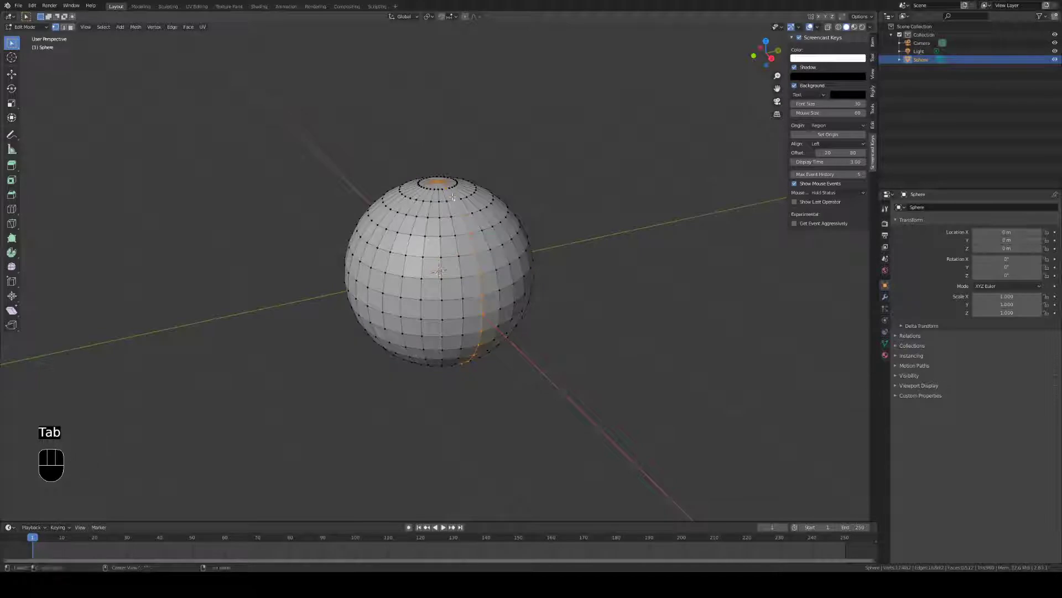
middle_drag(452, 197, 441, 344)
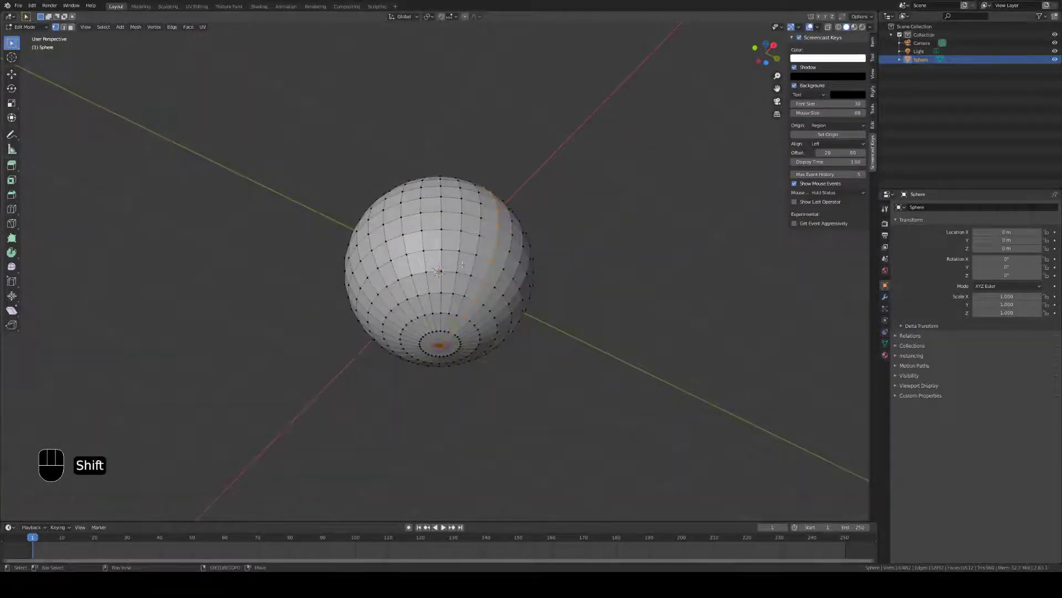
middle_drag(462, 264, 462, 227)
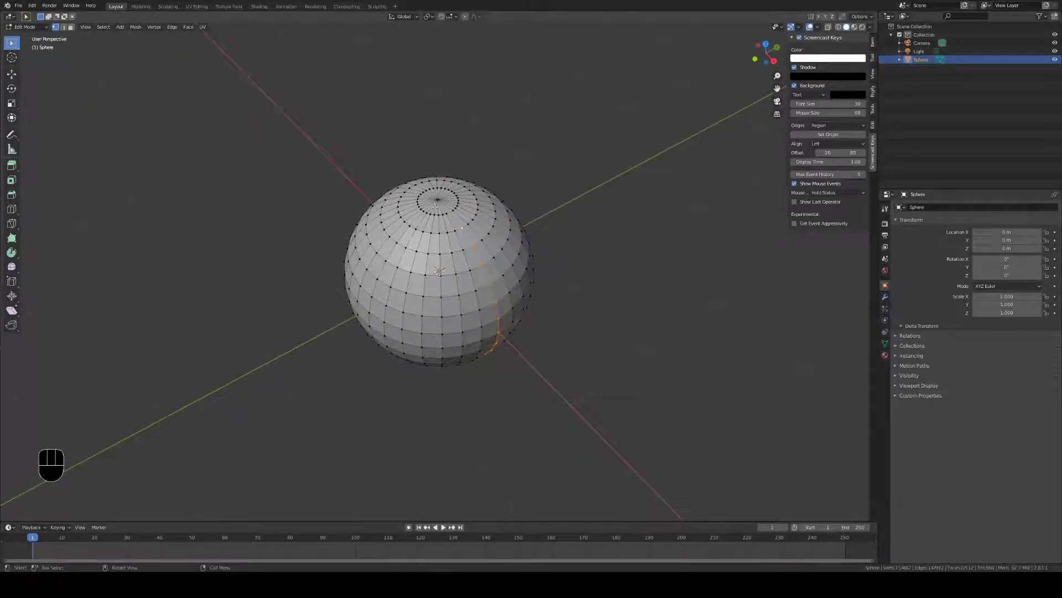
key(g)
key(x)
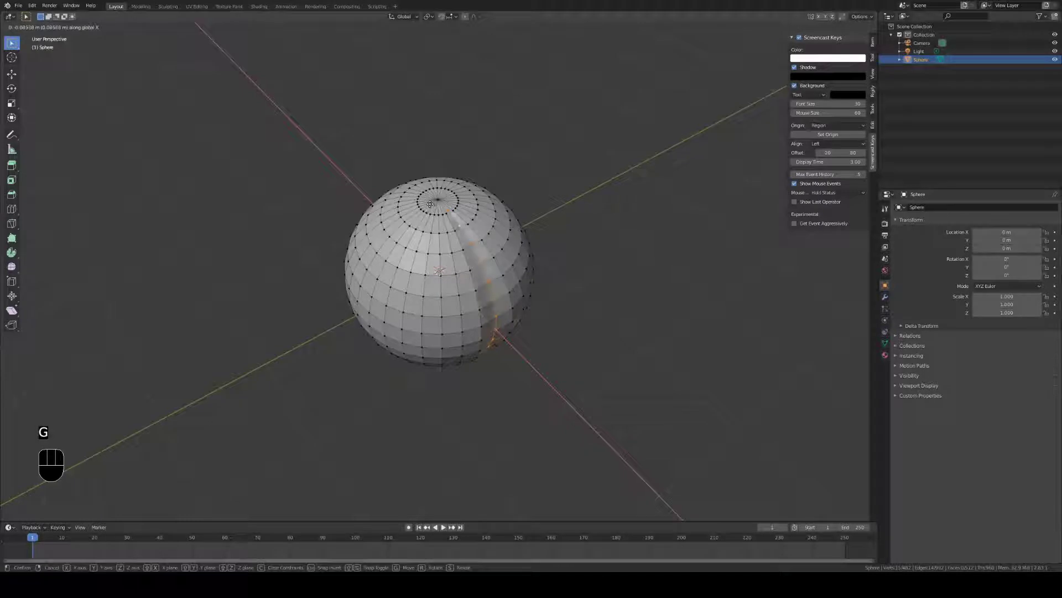
click(413, 203)
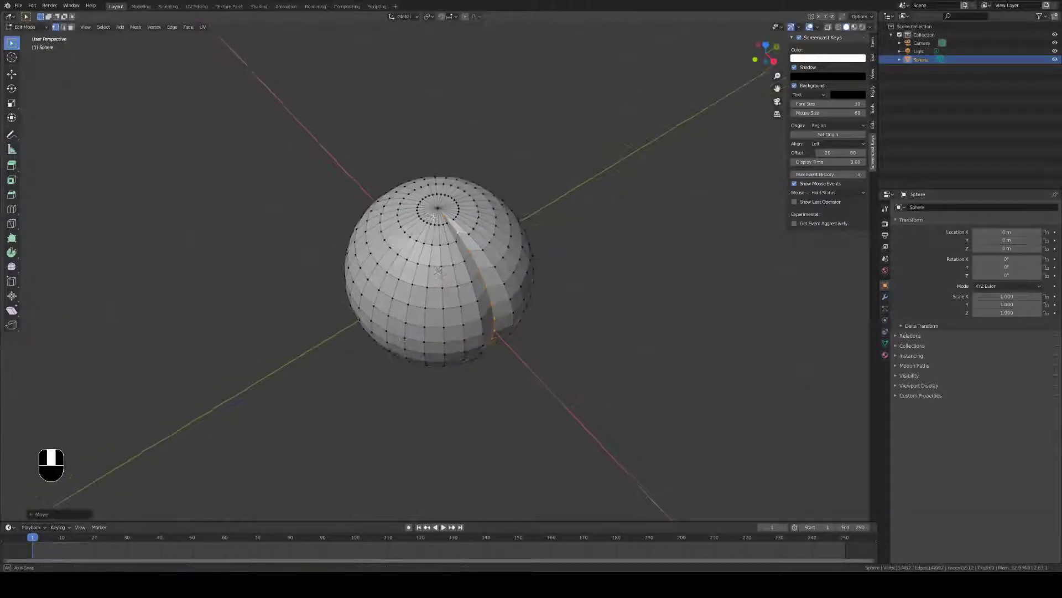
key(s)
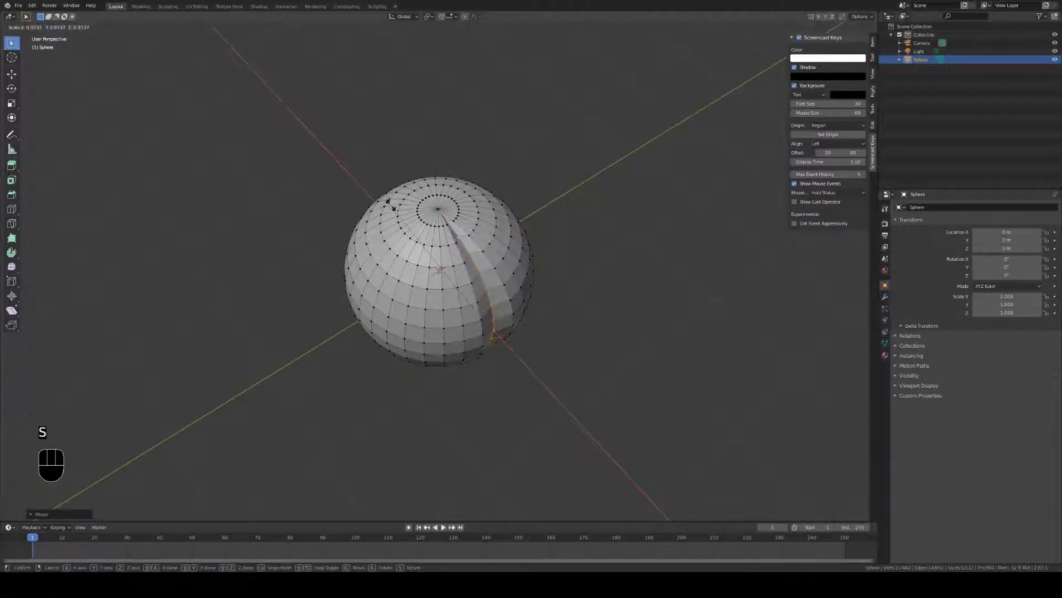
click(394, 207)
- Select the two edge loops bordering the crease and scale them closer together along Y
middle_drag(394, 206, 392, 195)
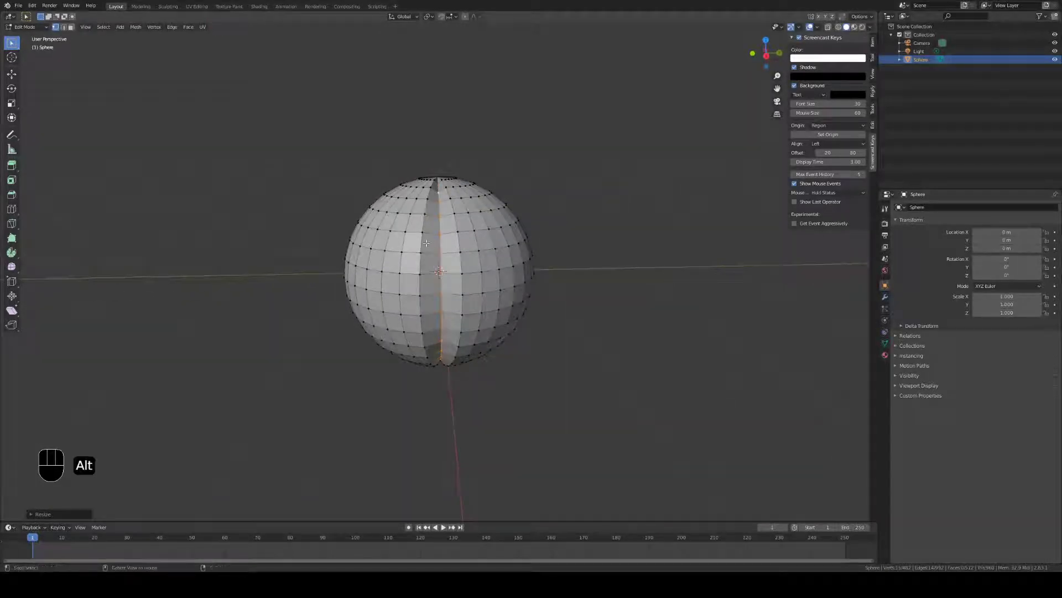
alt+shift+click(426, 242)
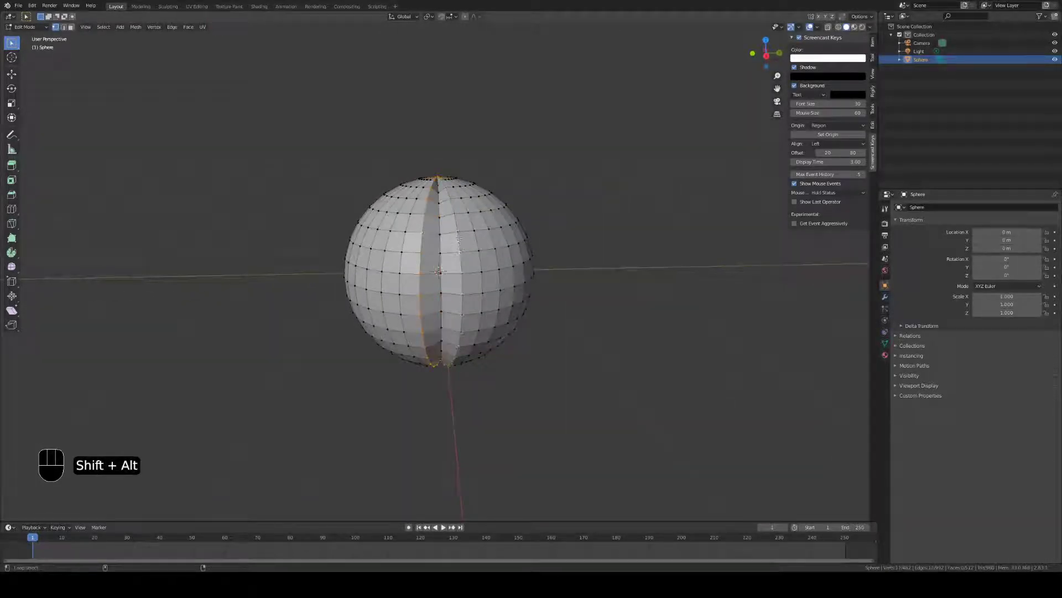
middle_drag(459, 238, 445, 235)
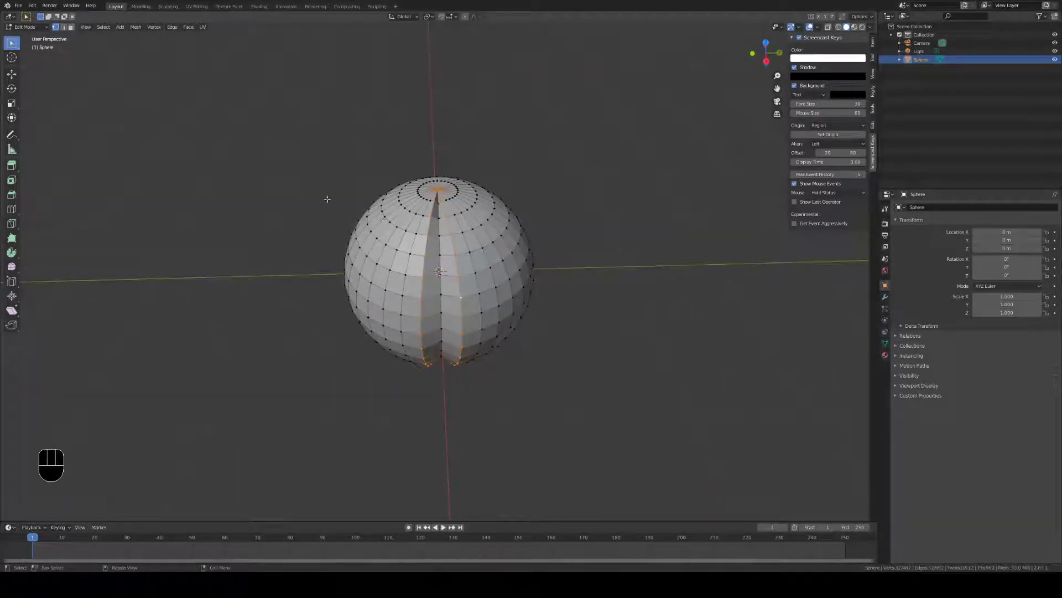
key(s)
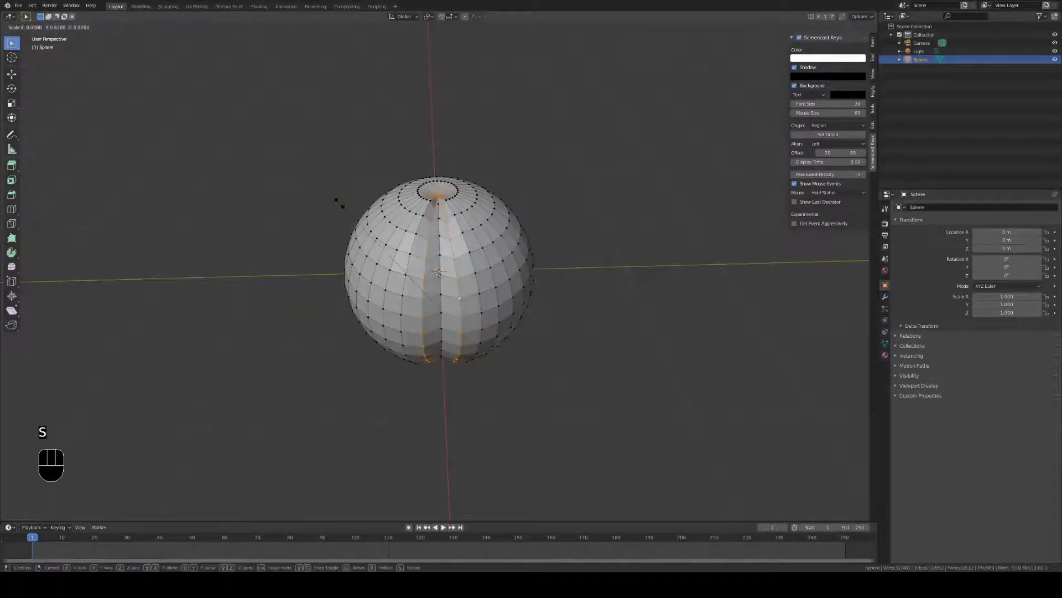
key(x)
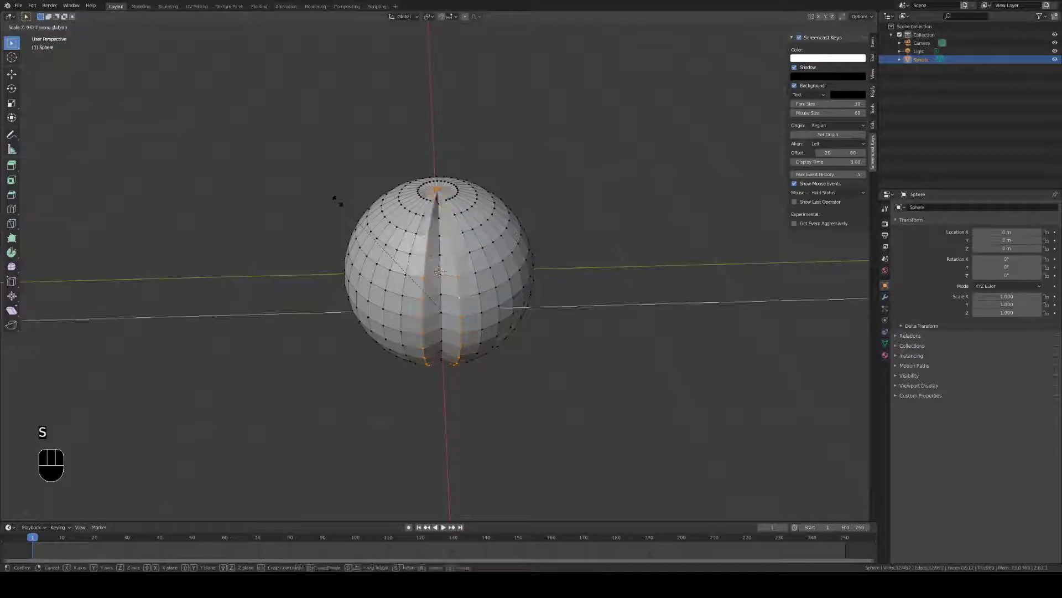
key(y)
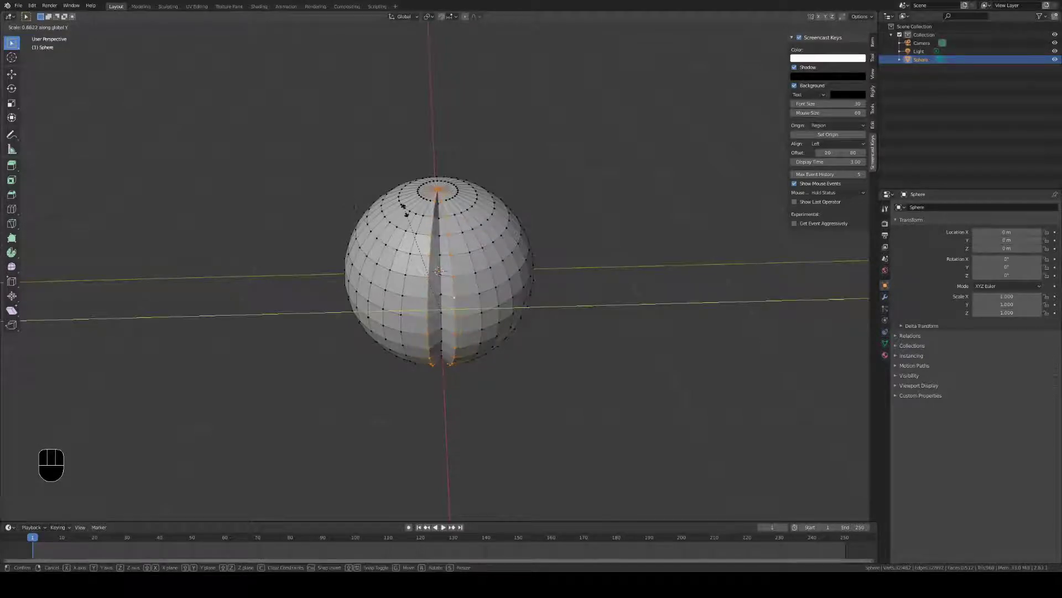
click(415, 215)
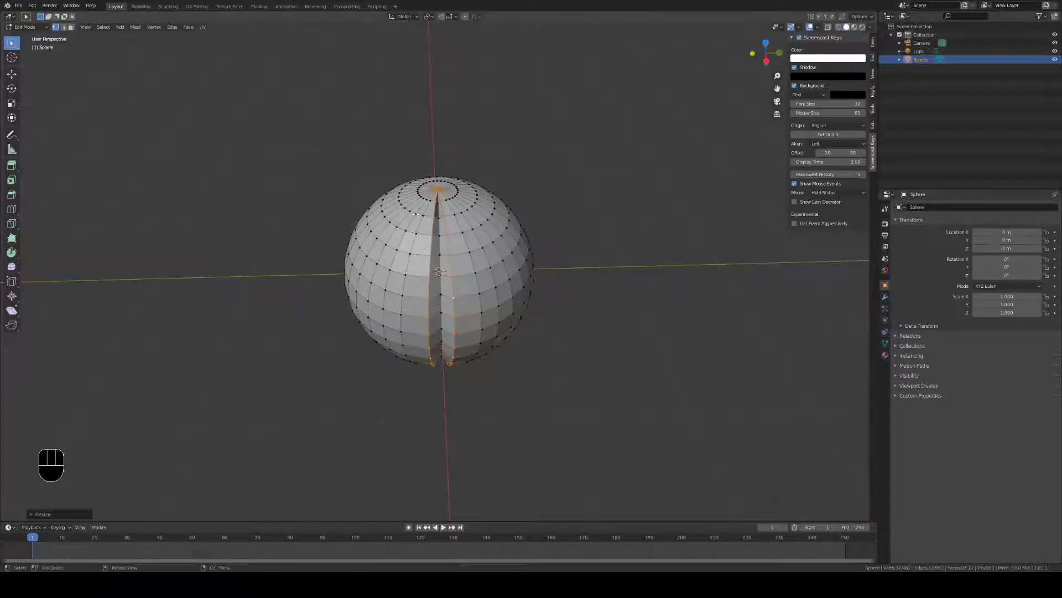
- Return to Object Mode and apply smooth shading to the sphere
key(Tab)
middle_drag(410, 226, 451, 260)
right_click(422, 229)
click(421, 230)
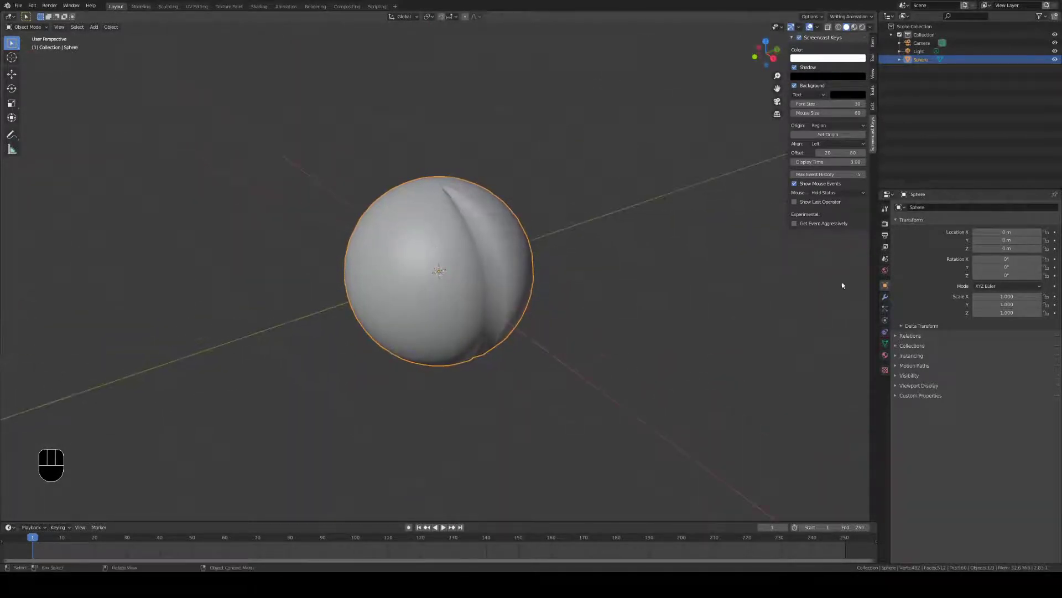
- Add a Subdivision Surface modifier to the sphere with the viewport level set to 2
click(884, 297)
click(918, 207)
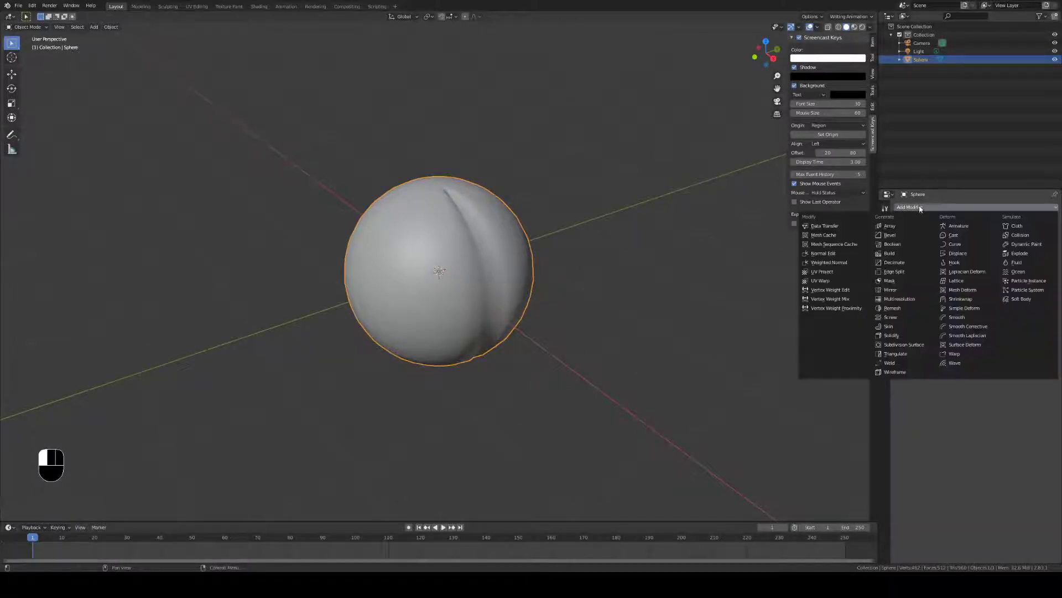
click(899, 344)
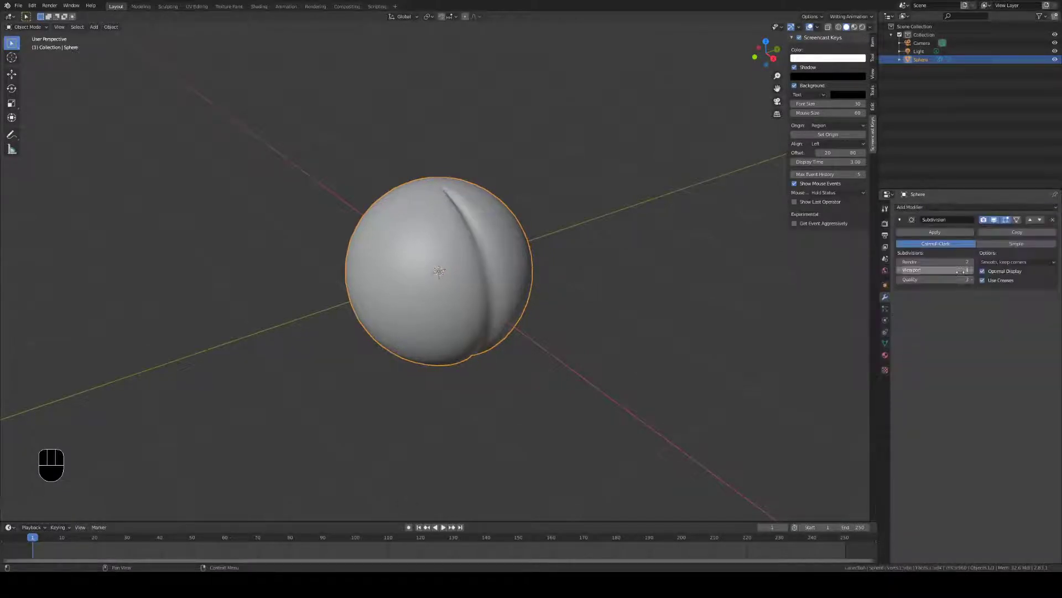
click(969, 270)
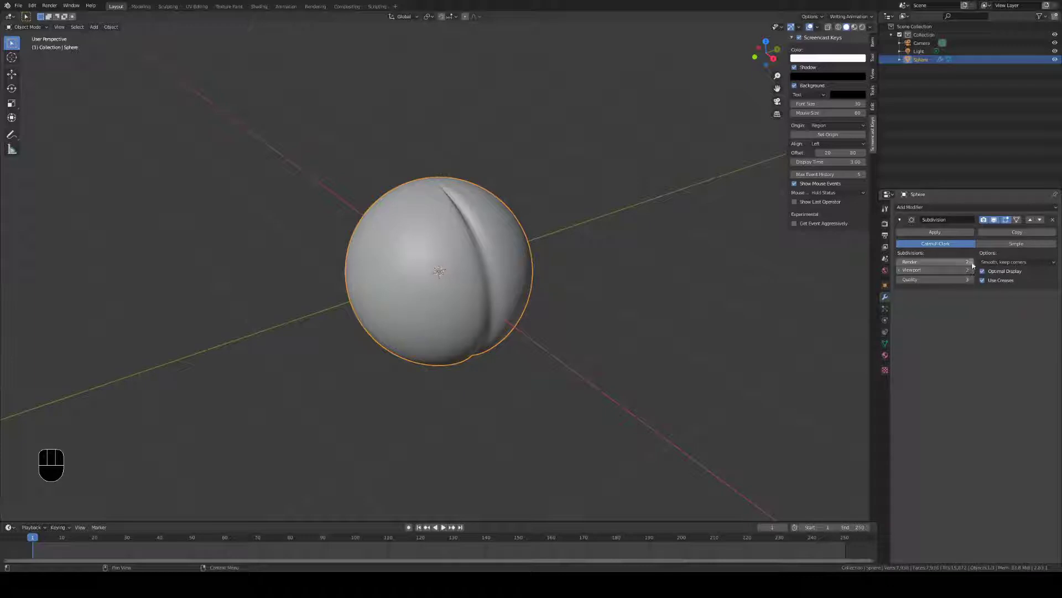
mouse_move(691, 273)
middle_down()
mouse_move(631, 273)
mouse_move(615, 245)
mouse_move(654, 304)
mouse_move(646, 303)
middle_up()
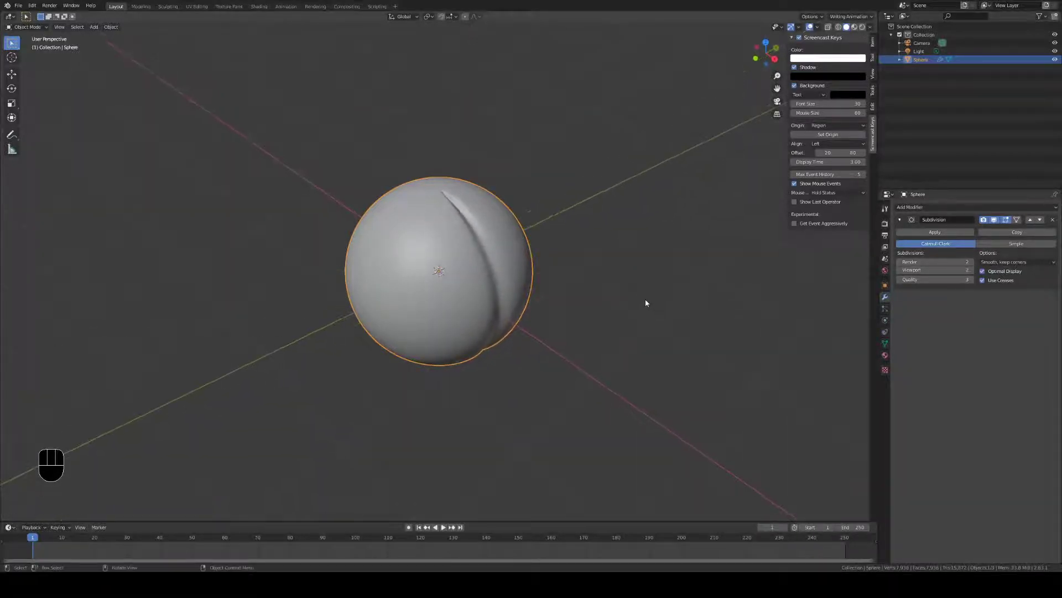
- From the front view, add a cylinder mesh and scale it in Edit Mode to about 0.08 of its size
click(756, 58)
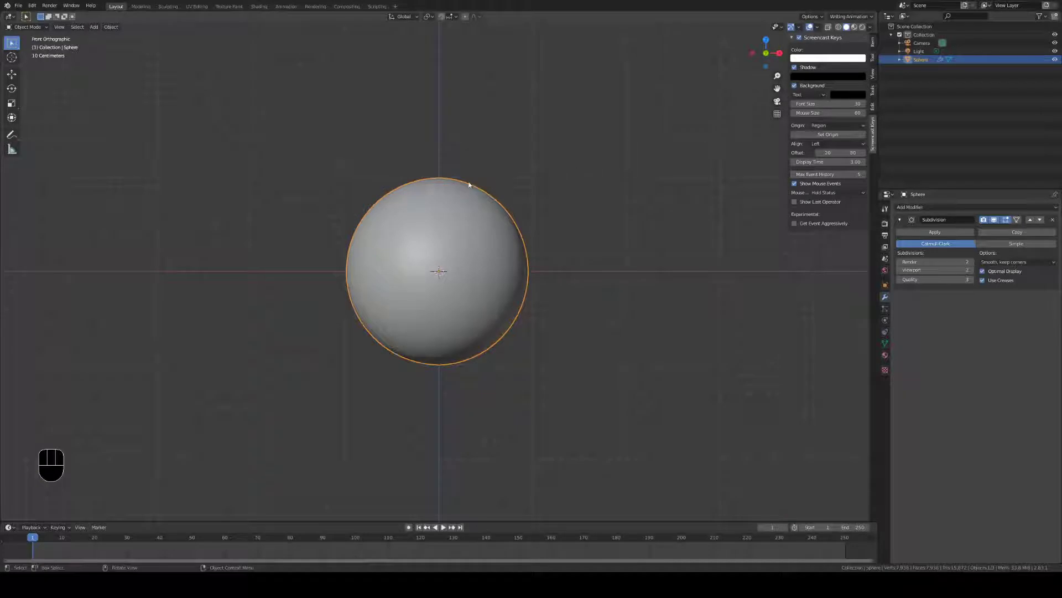
key(shift+a)
mouse_move(468, 182)
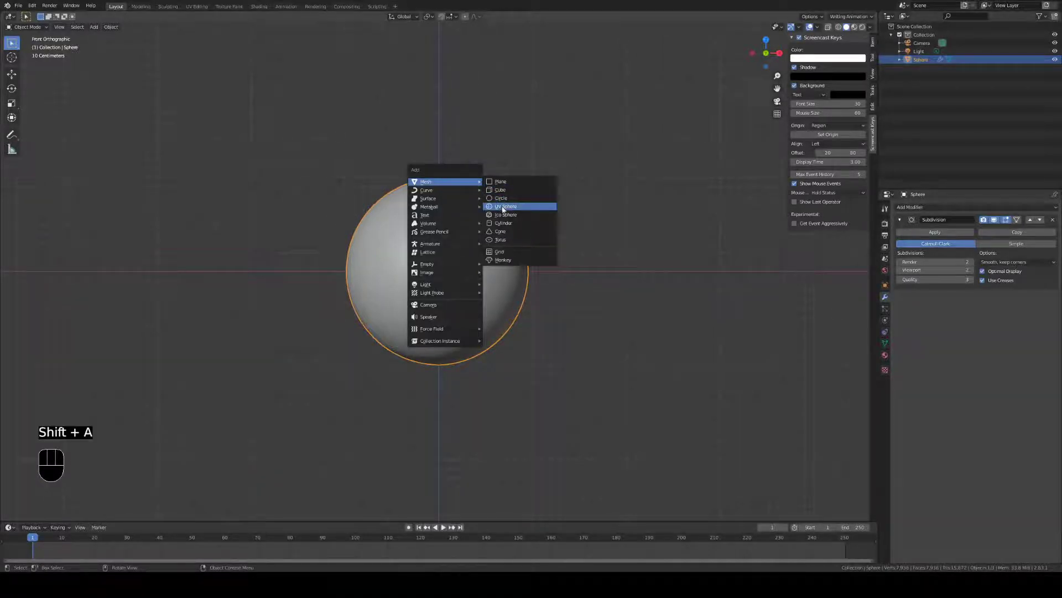
click(504, 223)
key(Tab)
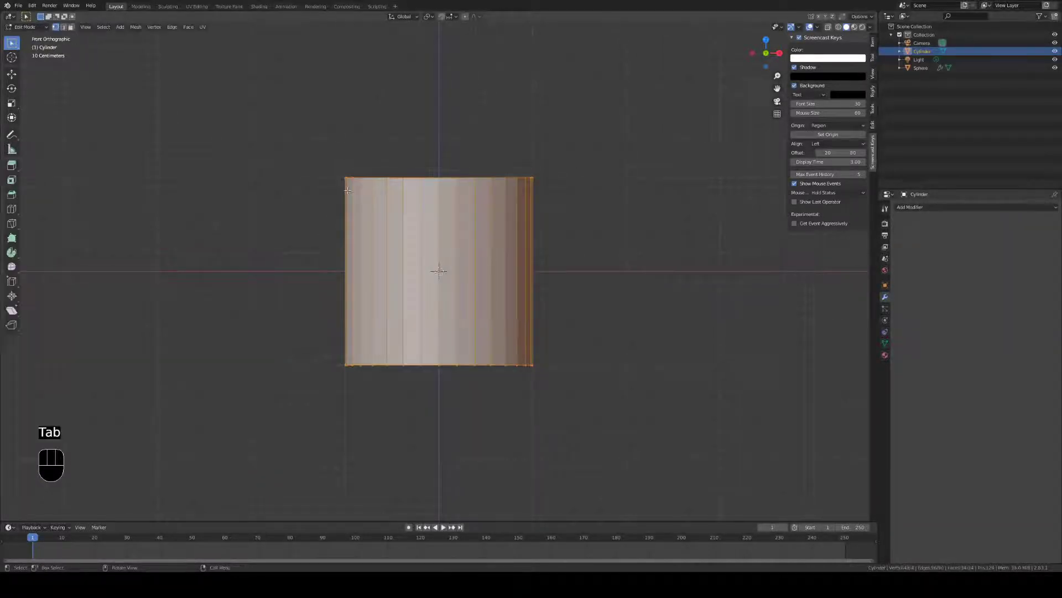
key(s)
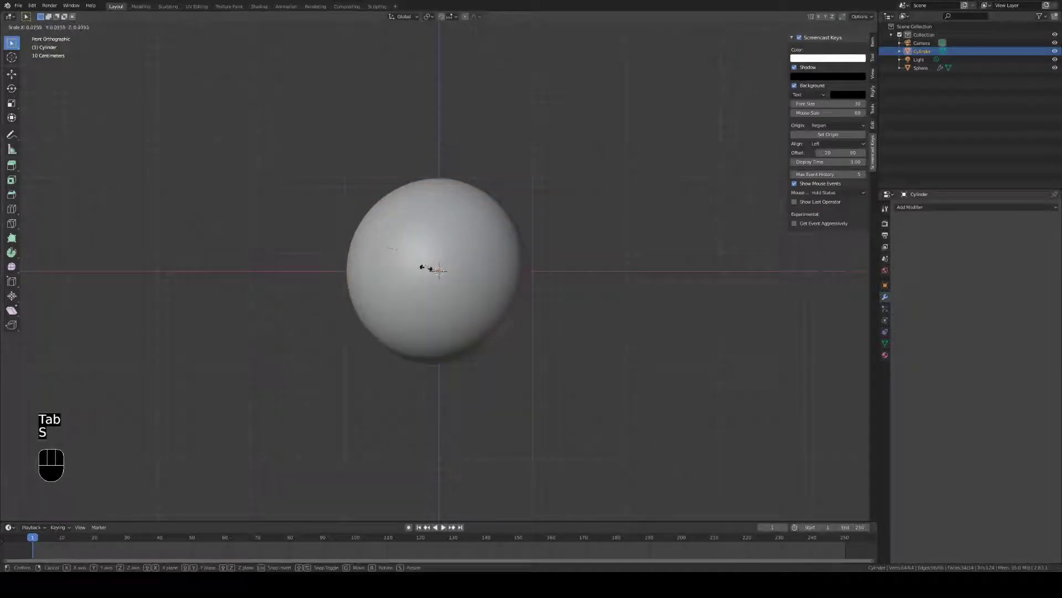
click(422, 267)
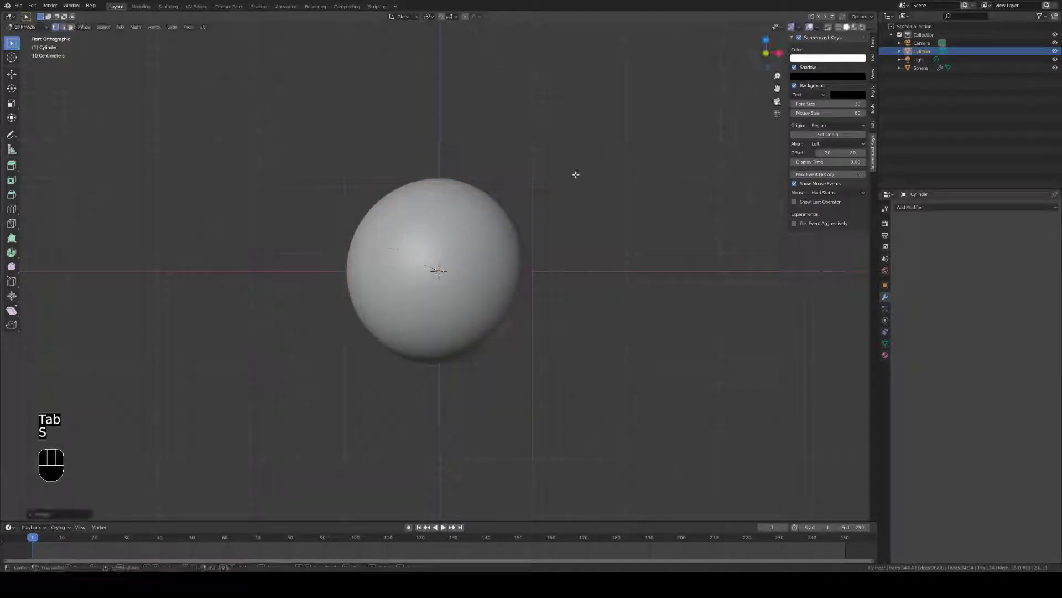
- Enable X-ray display and move the small cylinder up along Z by about 1.05 m to the top of the sphere
click(828, 27)
key(g)
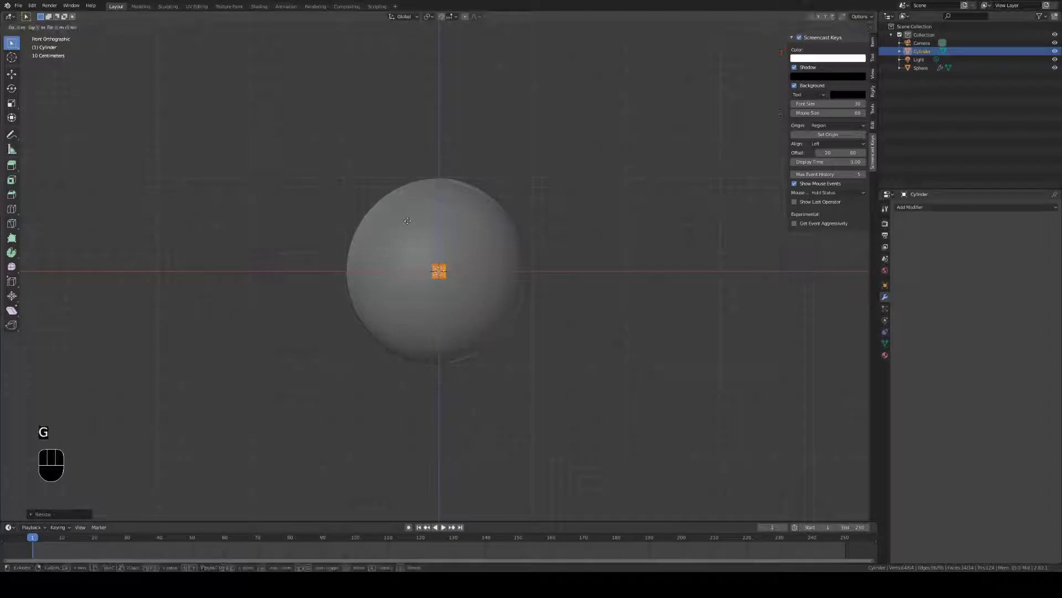
key(z)
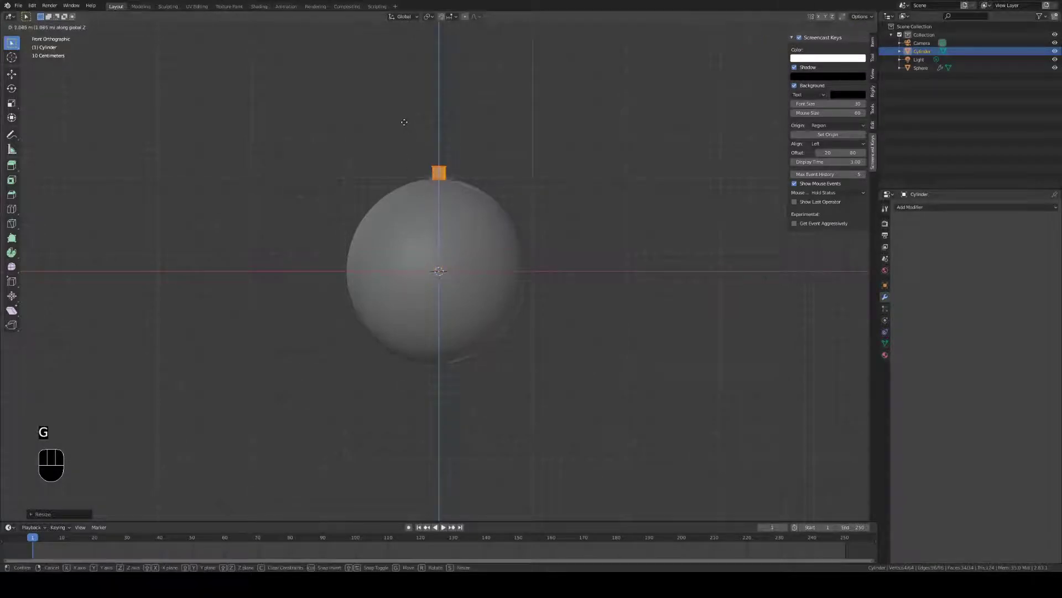
click(404, 121)
- Shrink the cylinder slightly and lower it along Z onto the top of the sphere
key(s)
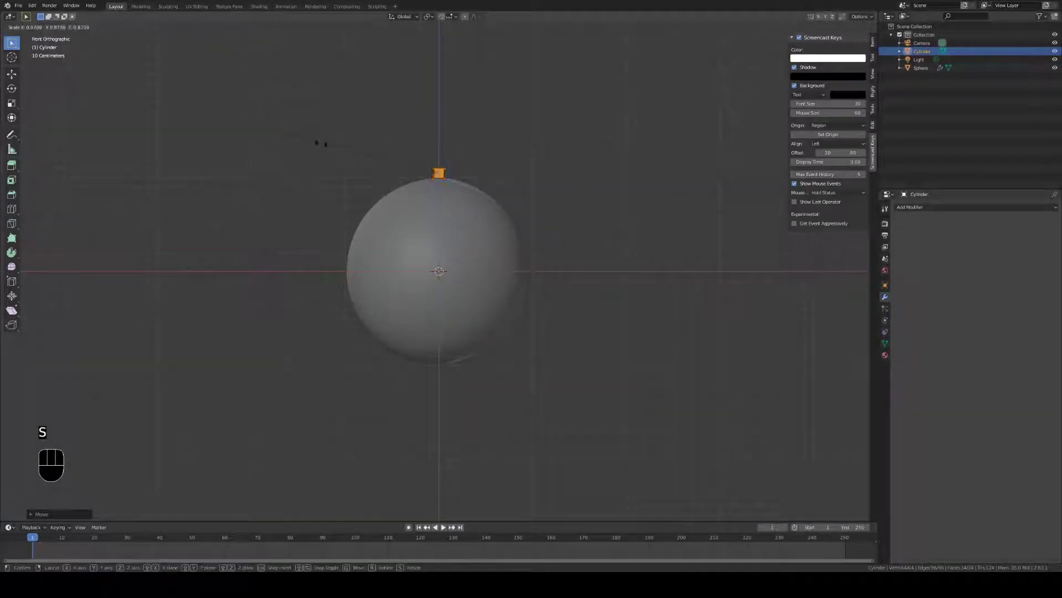
click(327, 146)
key(g)
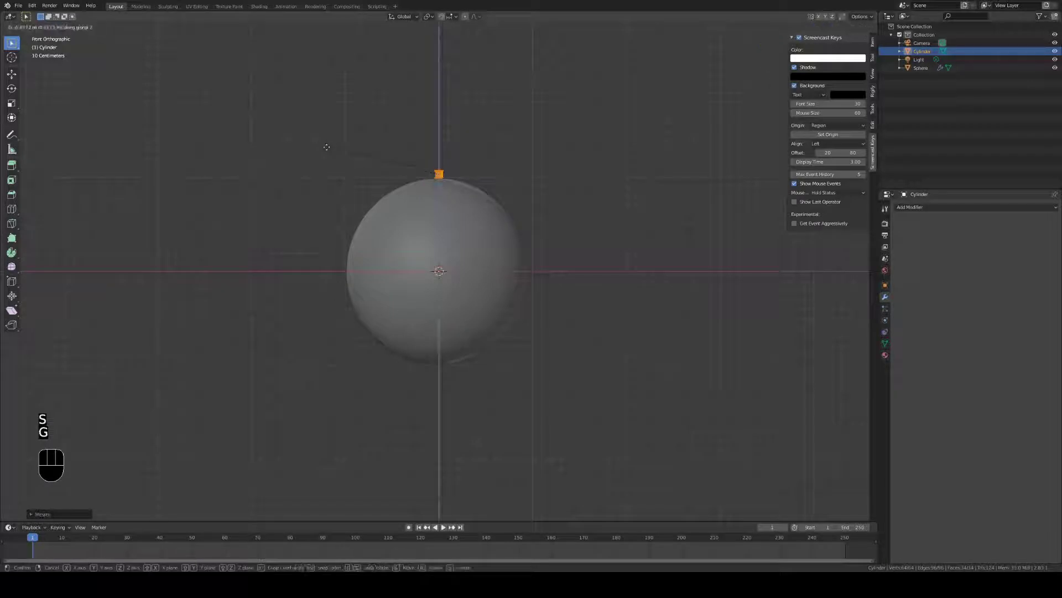
key(z)
click(331, 147)
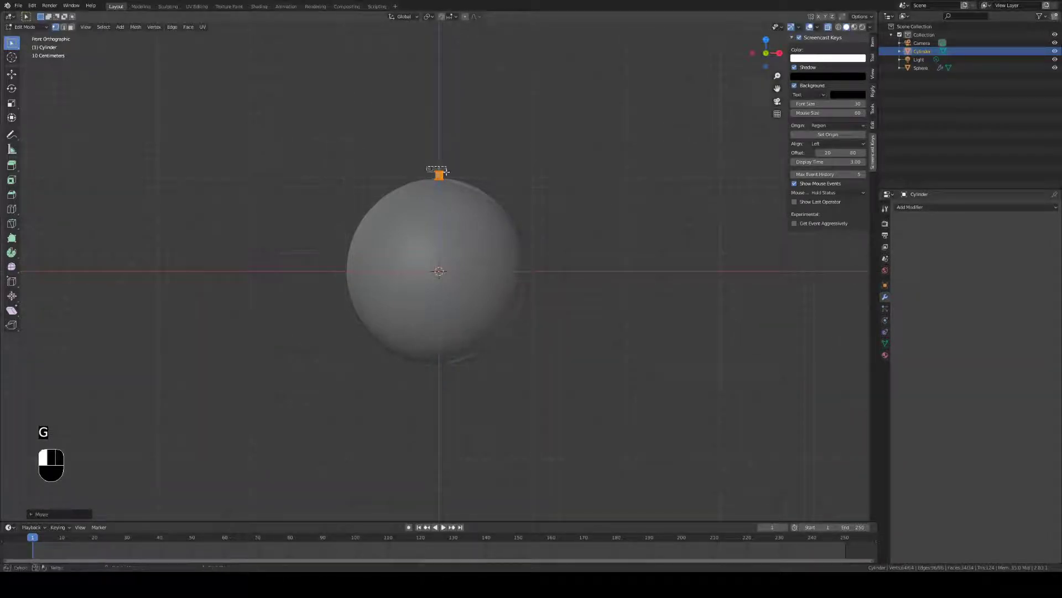
- Extrude the stem's top face upward in two short segments, shifting each new end slightly sideways
key(e)
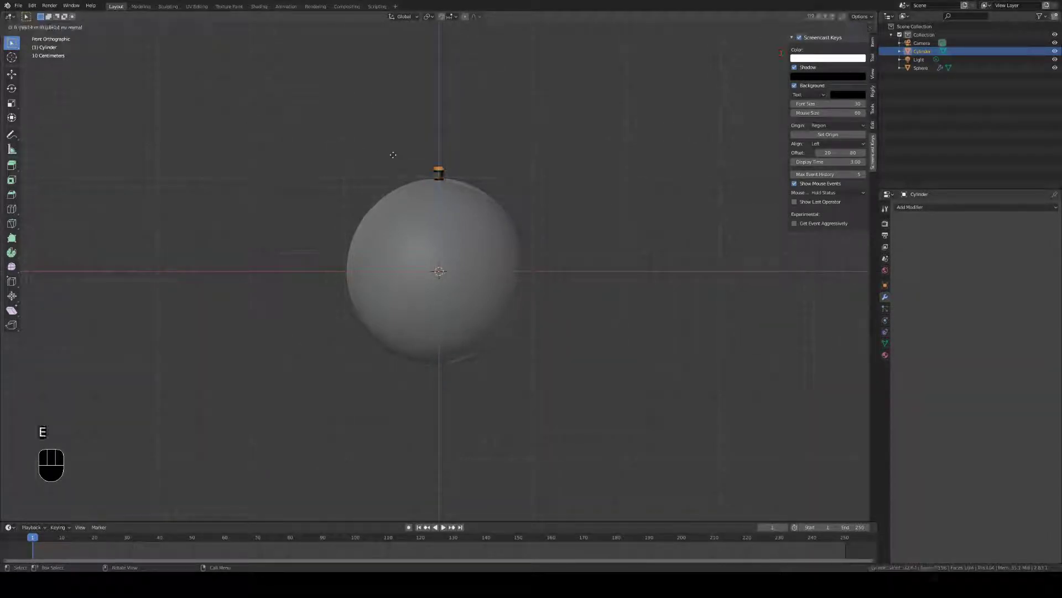
key(g)
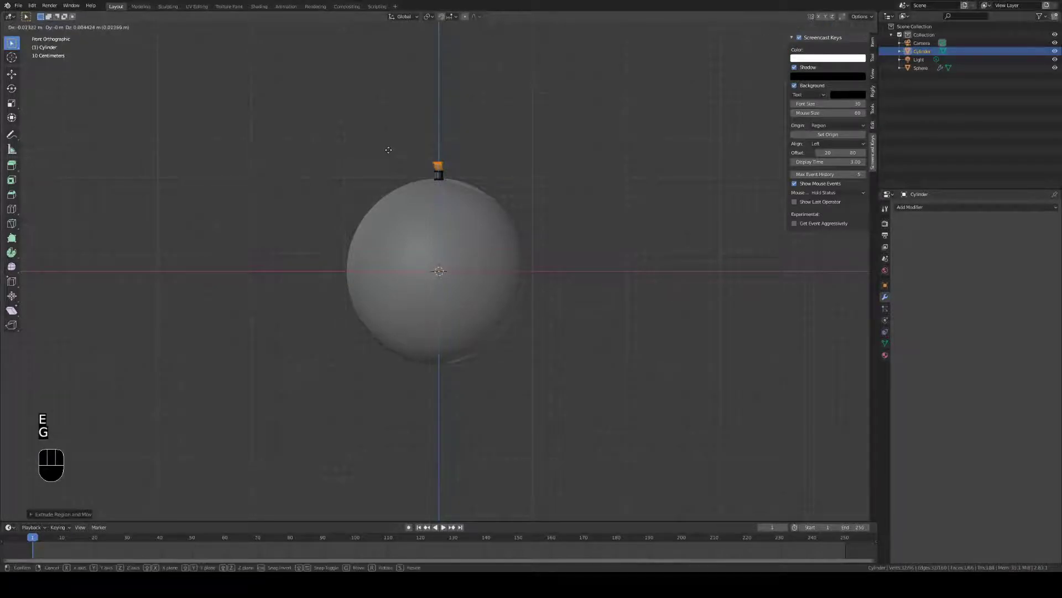
click(388, 152)
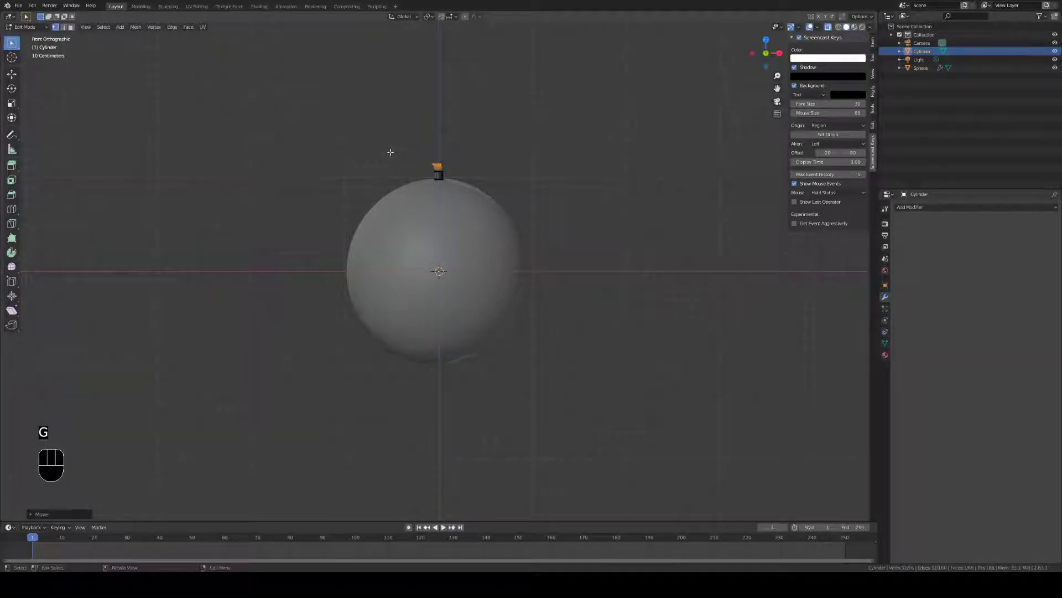
key(g)
key(e)
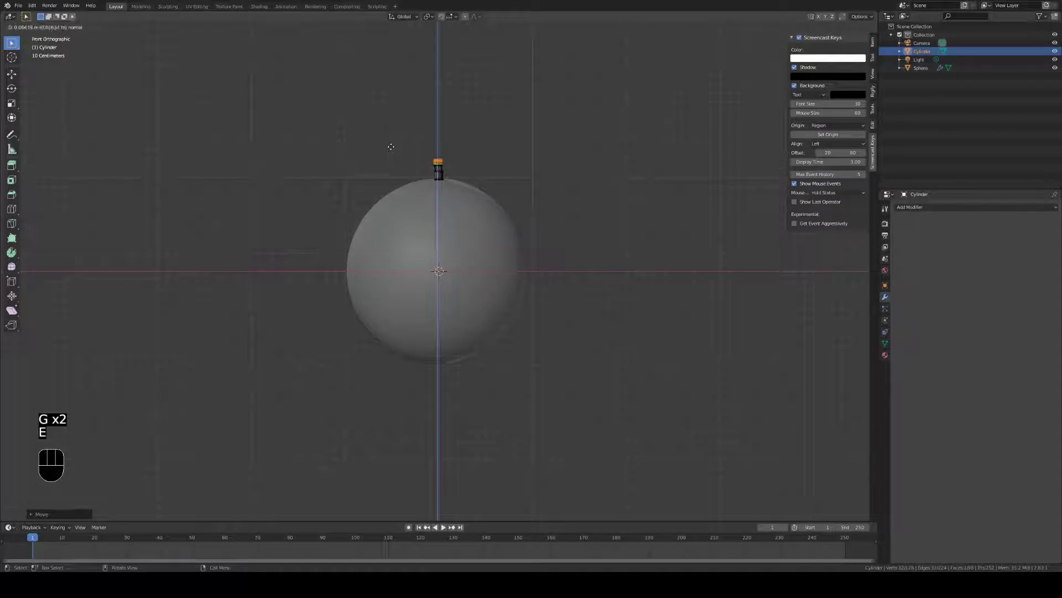
key(g)
click(391, 143)
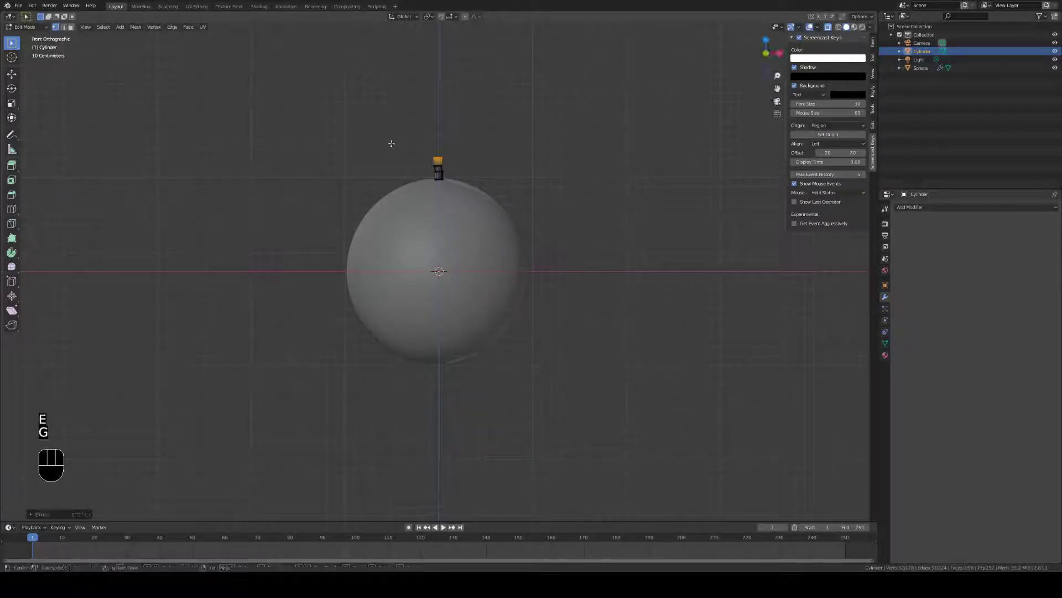
- Tilt and shift the stem's top end, extrude another short segment from it, and rotate the new end slightly
key(r)
click(404, 137)
key(g)
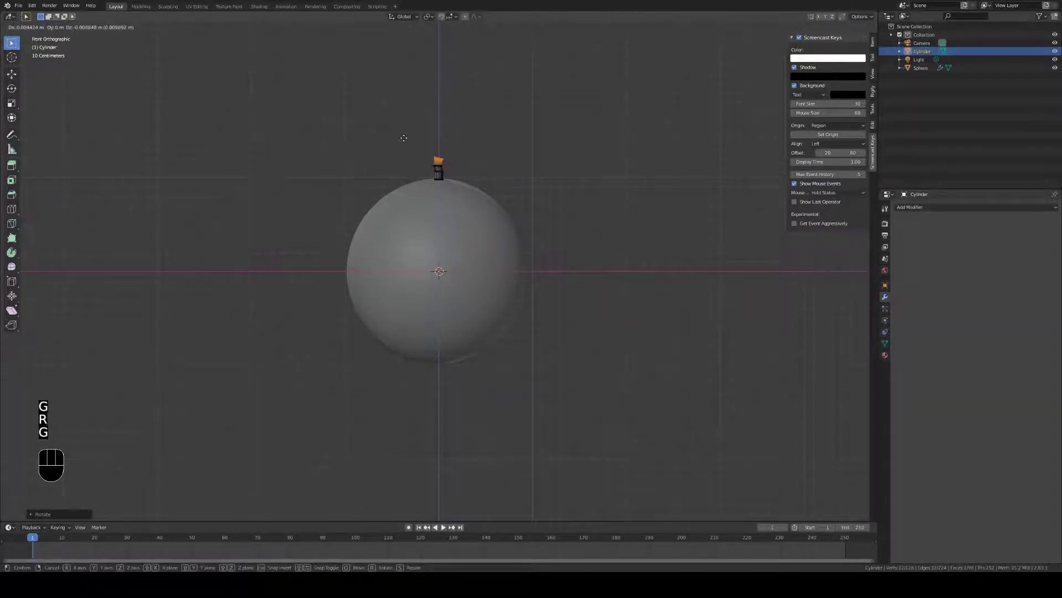
click(403, 137)
key(e)
click(405, 131)
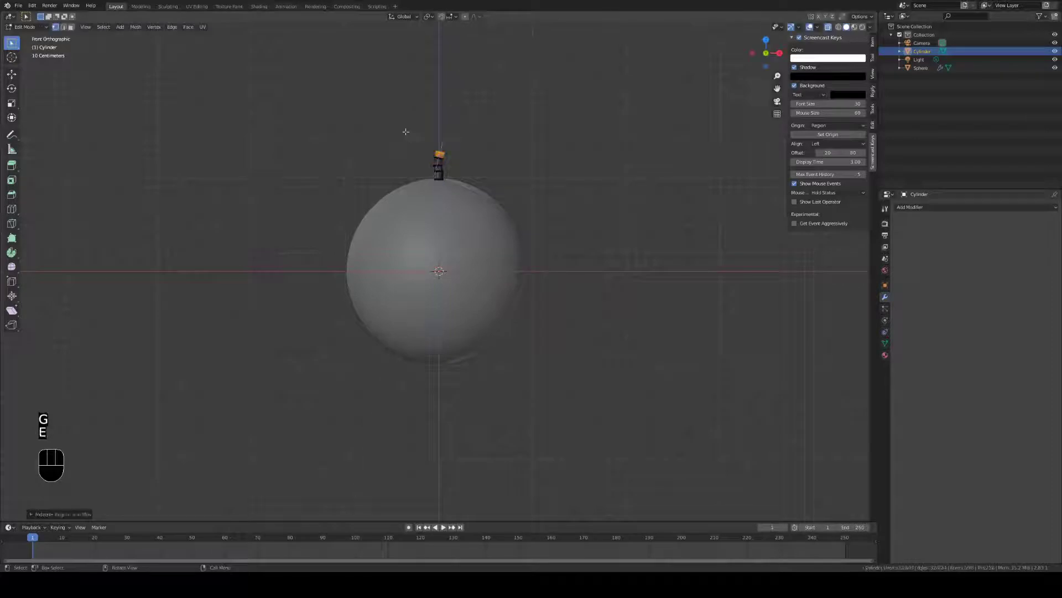
key(r)
click(400, 136)
- Extrude one last thin segment at the stem's tip and enlarge its end slightly to flare it
key(e)
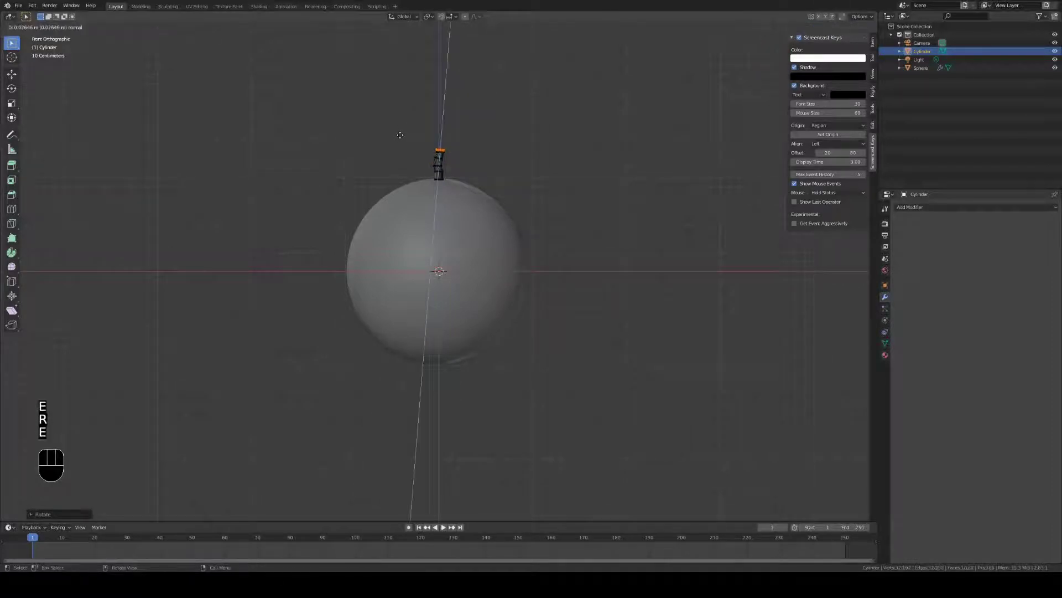
click(400, 134)
key(s)
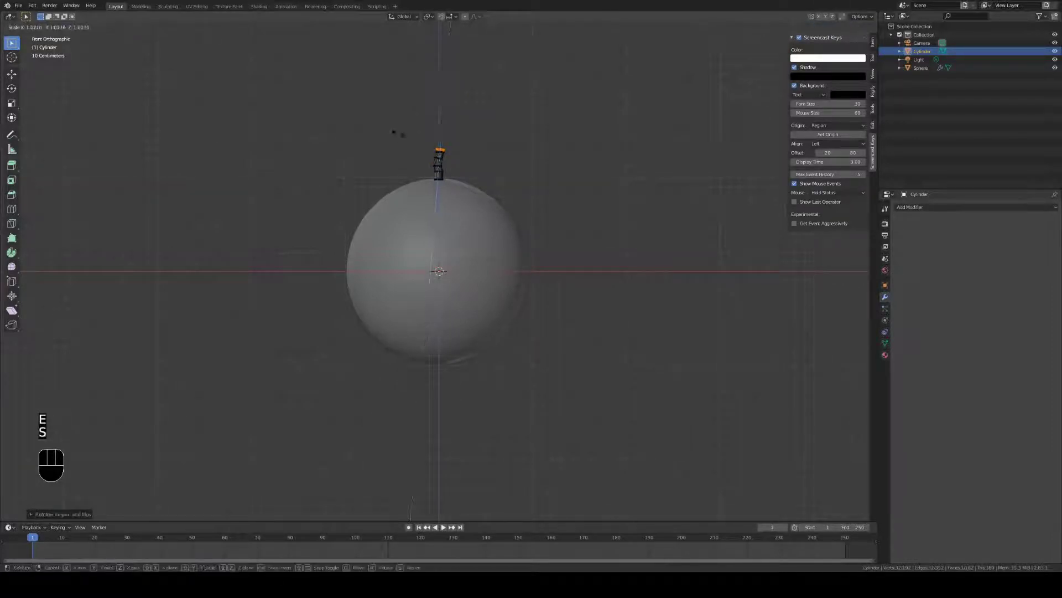
click(386, 133)
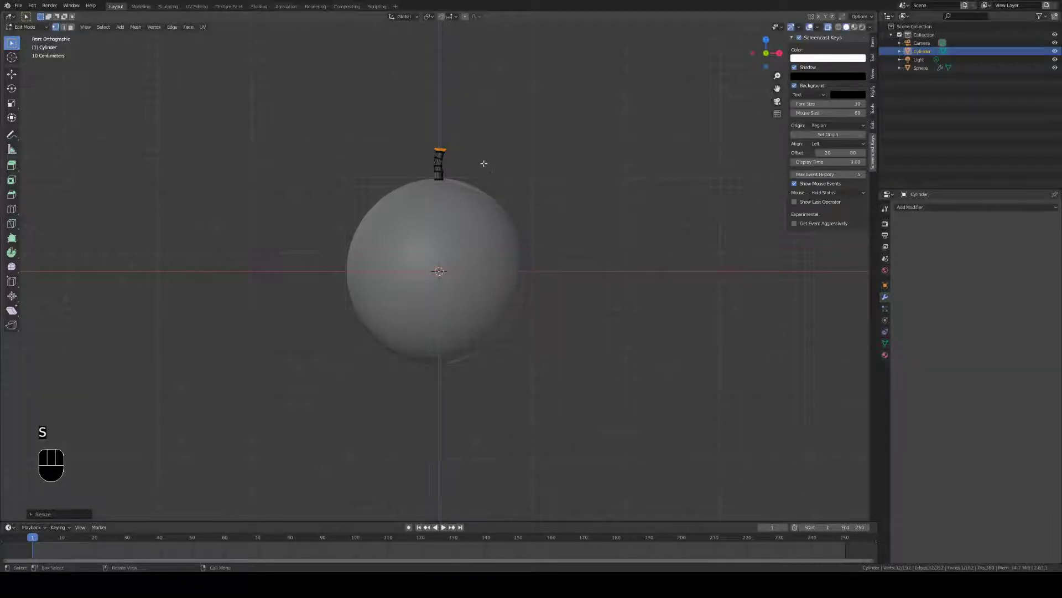
- Try to fill the flared top ring of the stem with a face
key(Tab)
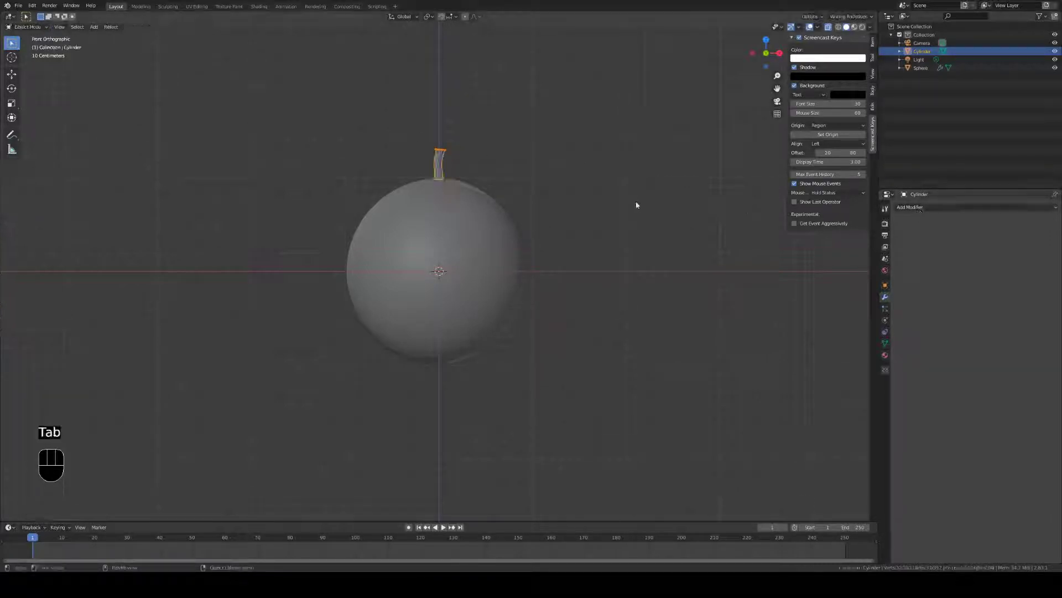
key(Tab)
middle_drag(441, 161, 425, 197)
key(f)
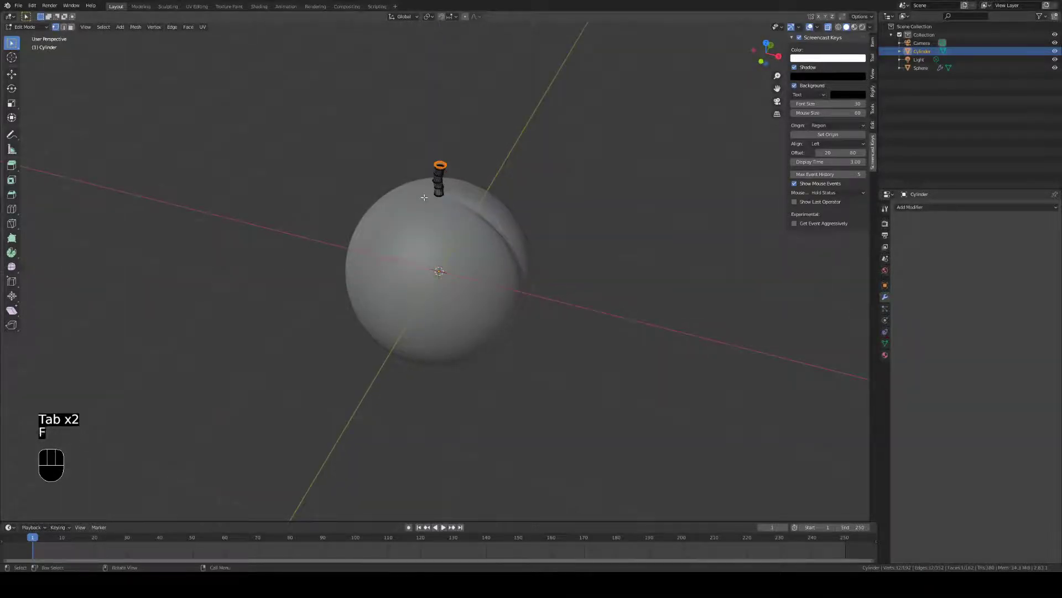
key(f)
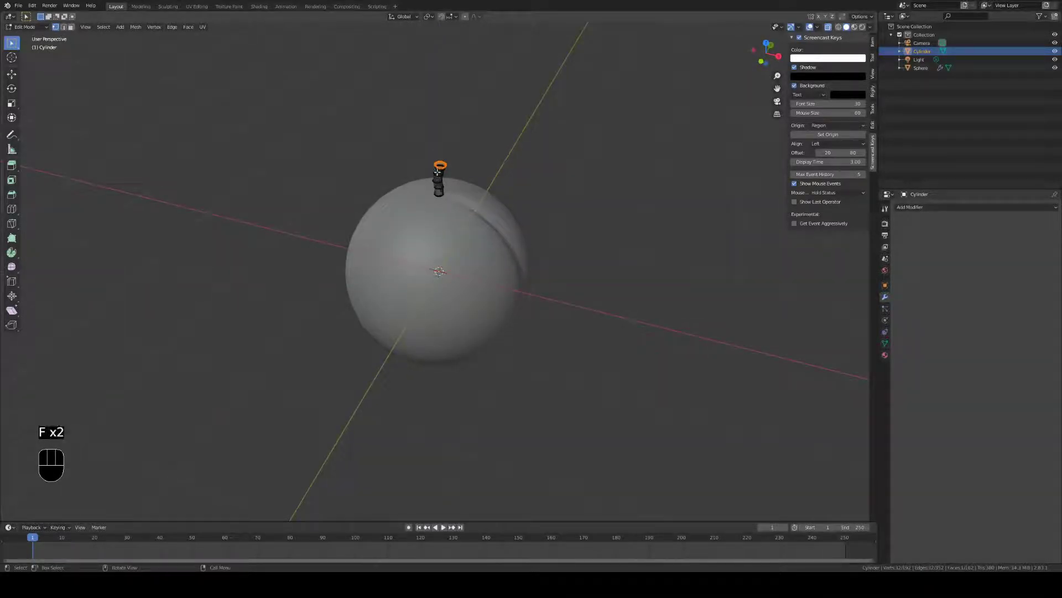
- Return the stem to Object Mode and apply smooth shading to it
key(Tab)
middle_drag(431, 167, 440, 165)
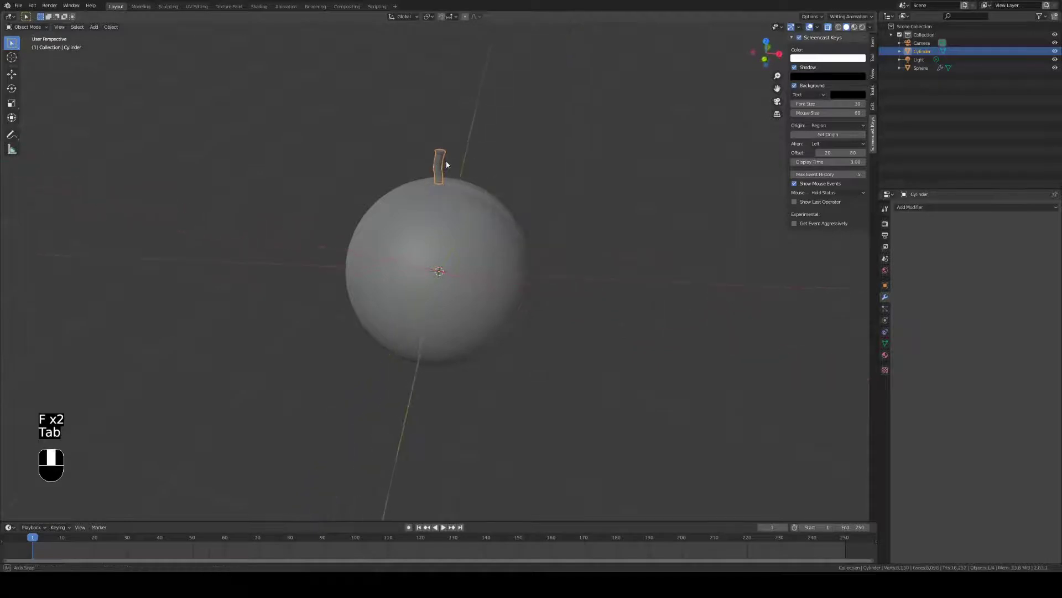
right_click(439, 165)
click(439, 165)
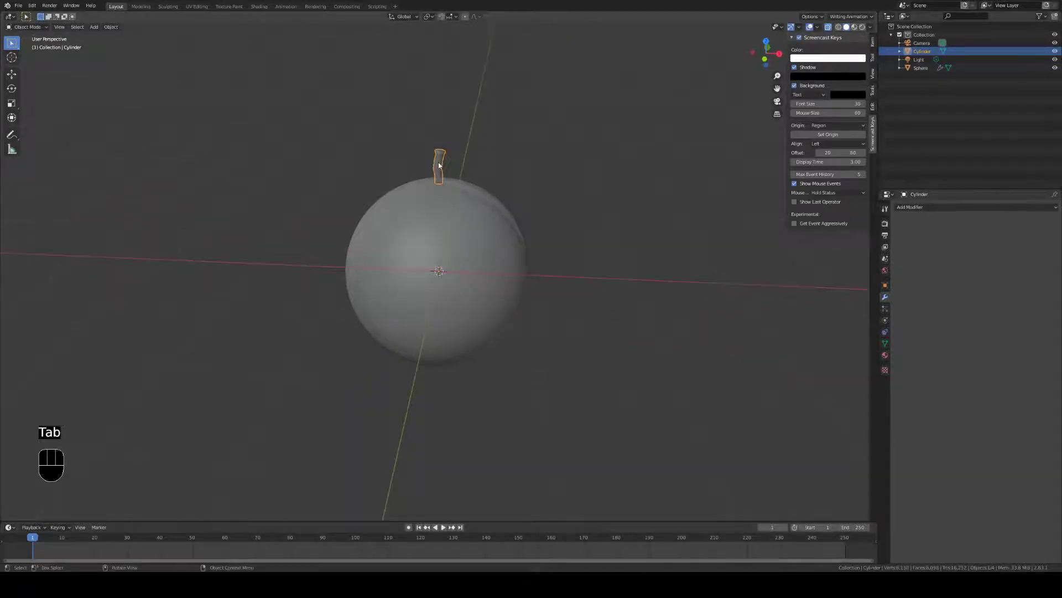
- Add a Subdivision Surface modifier to the stem with the subdivision levels raised to 3
click(910, 207)
click(895, 344)
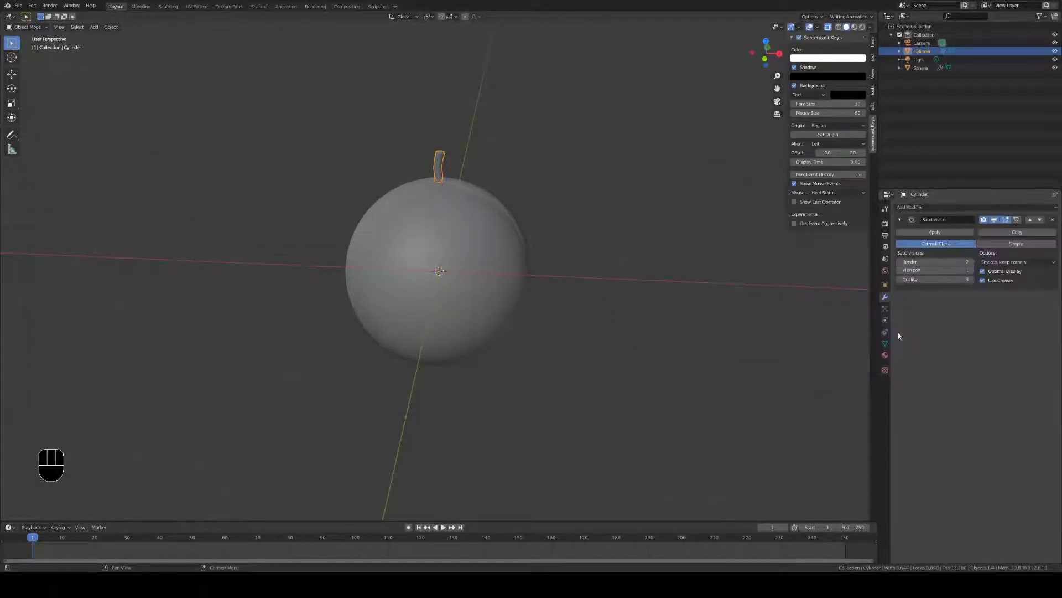
click(973, 270)
click(968, 261)
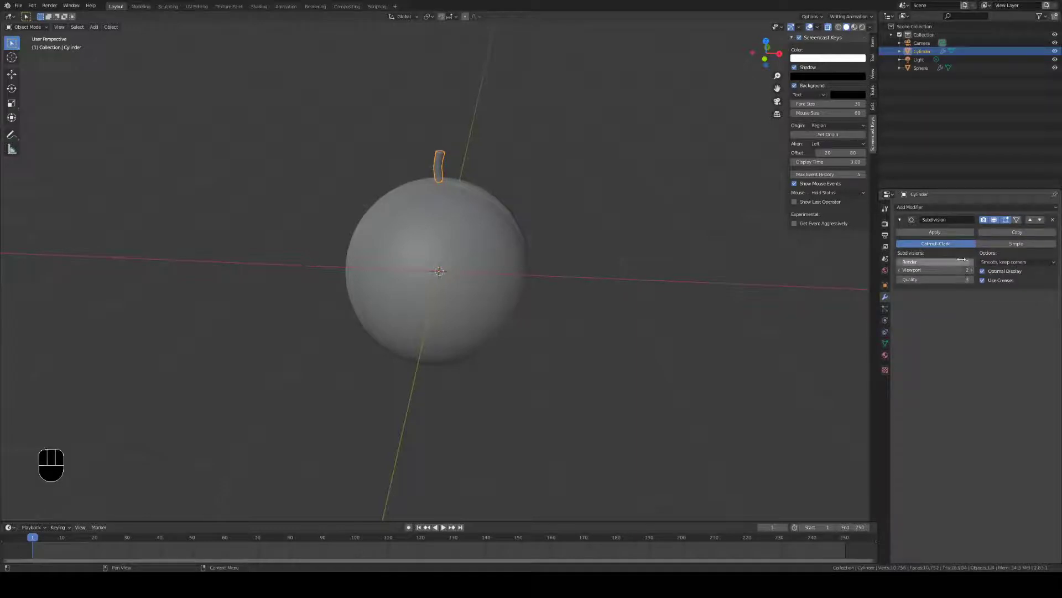
- Adjust the stem's position at the top of the peach, viewing it from the crease side
key(Tab)
middle_drag(569, 194, 379, 205)
key(Tab)
key(g)
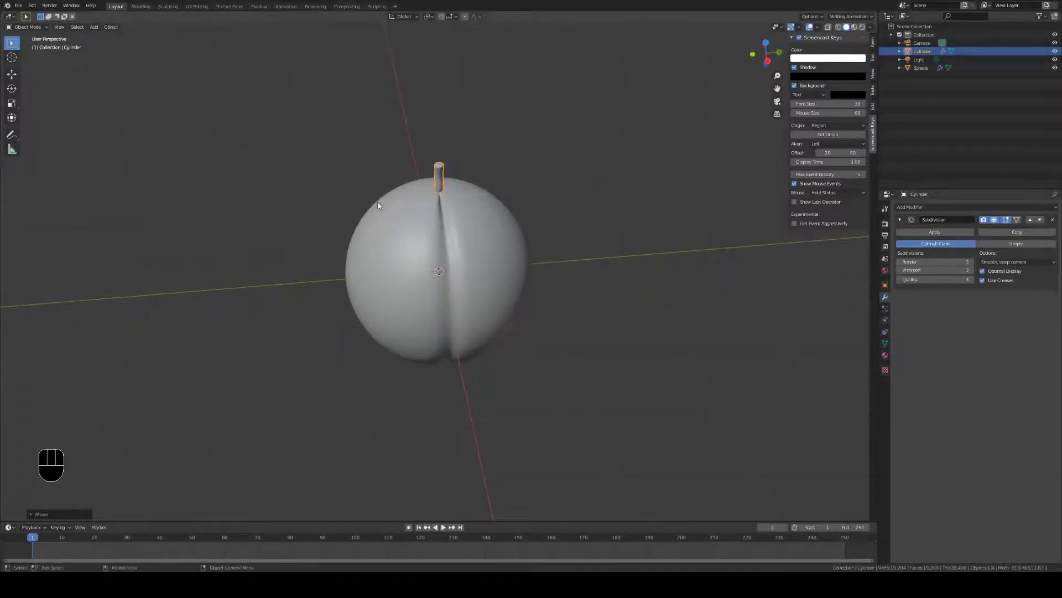
- Add a plane mesh and move it along Y until it sits clear beside the peach
key(shift+a)
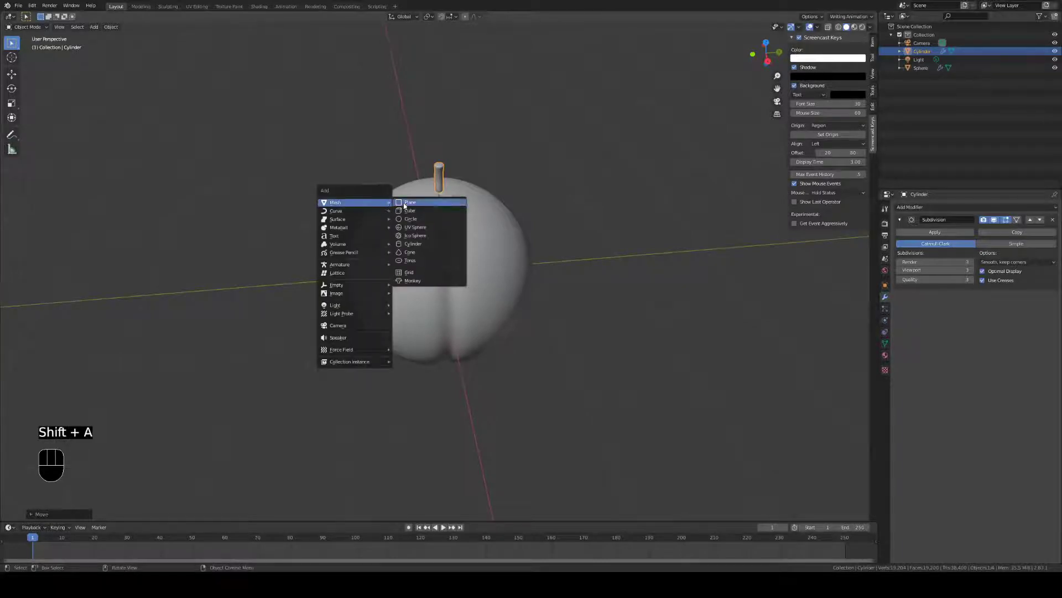
click(405, 203)
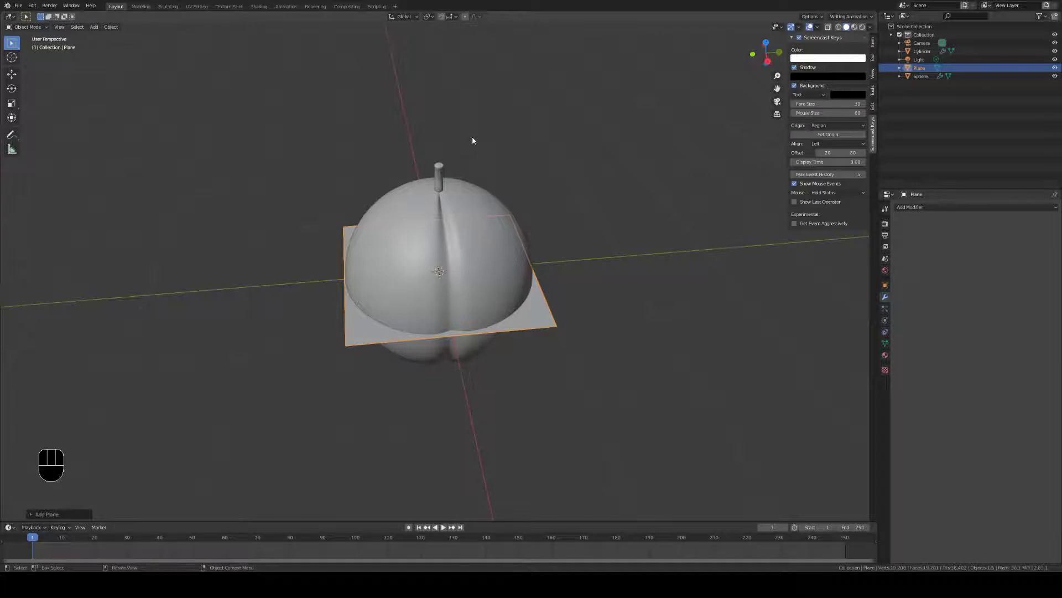
key(g)
key(z)
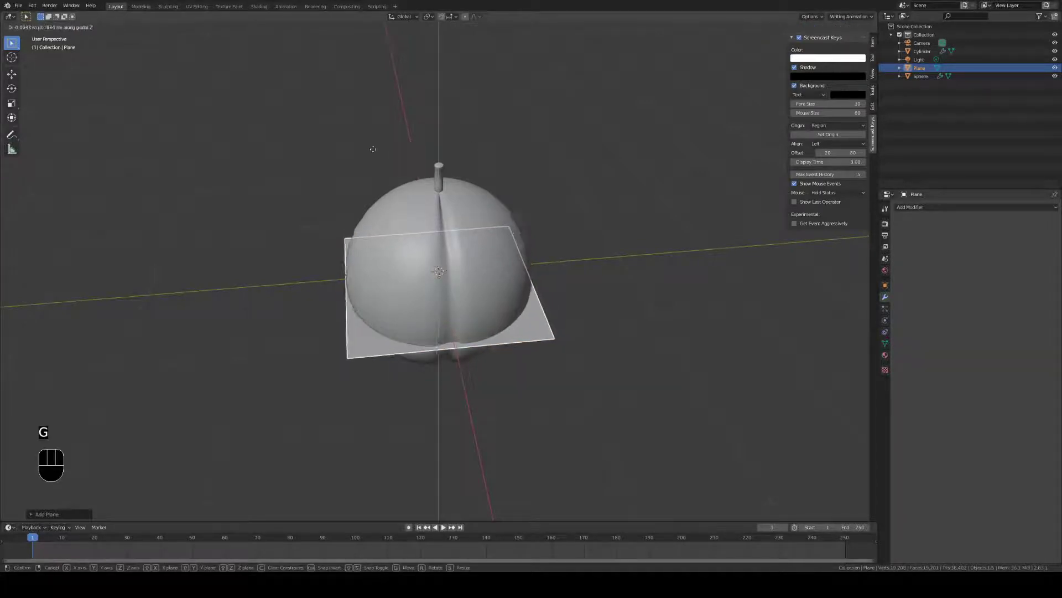
key(y)
click(271, 167)
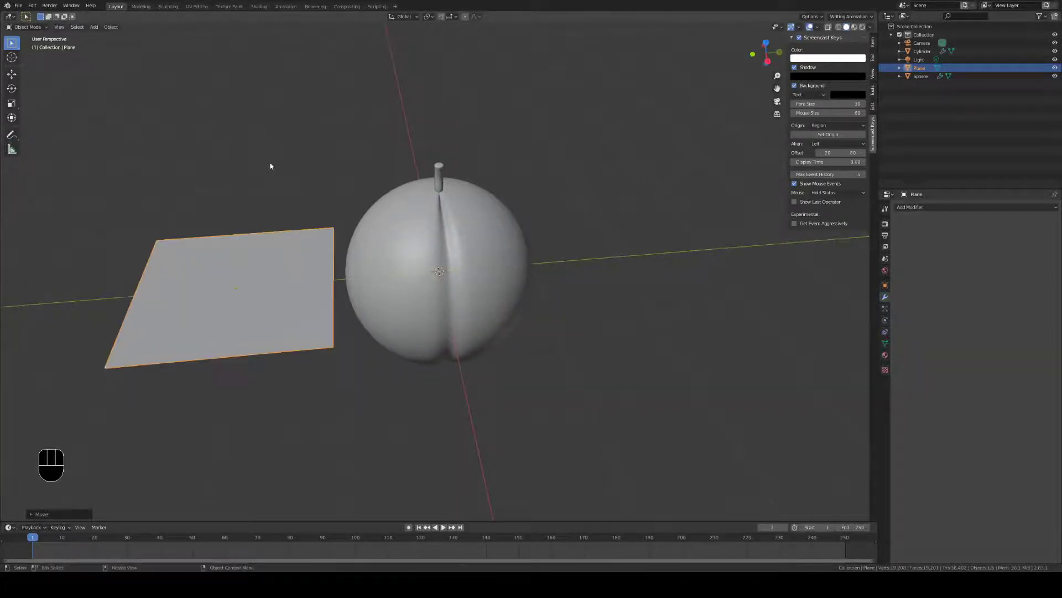
- Shrink the plane to roughly a quarter in Edit Mode and extrude its outer edge along Y, merging the new vertices at center
key(Tab)
key(s)
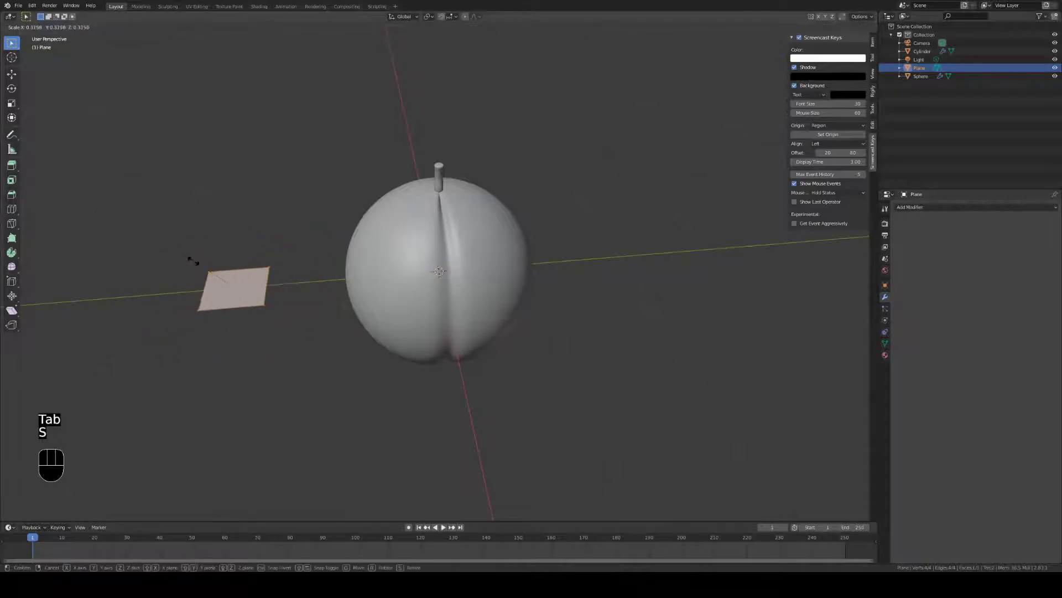
click(214, 273)
shift+click(209, 303)
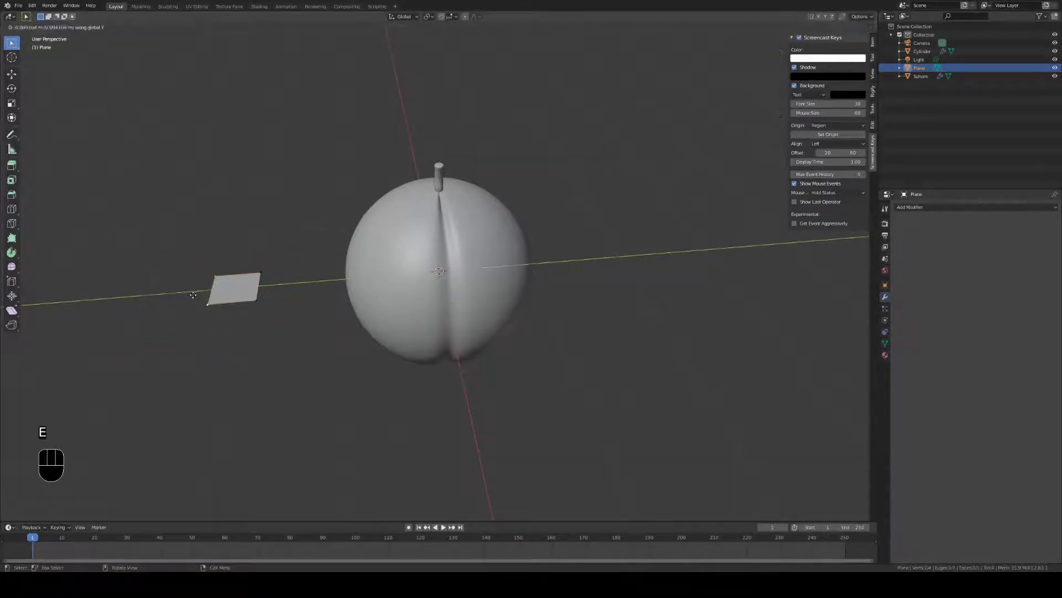
key(e)
click(158, 295)
key(m)
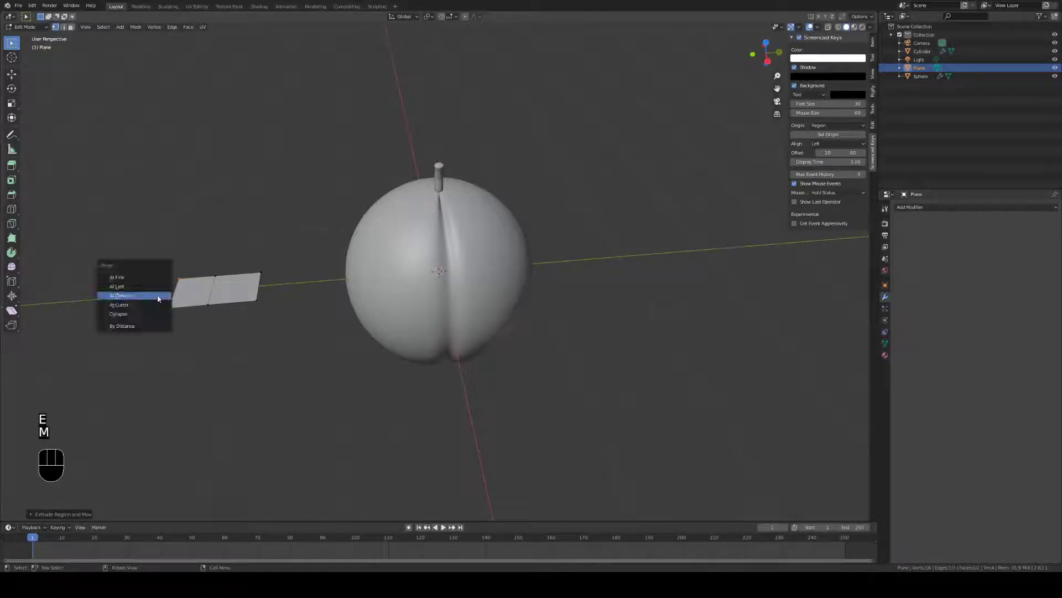
click(158, 296)
- Extrude the plane's edge nearest the peach a short way and merge its new vertices at center into a point
shift+click(255, 281)
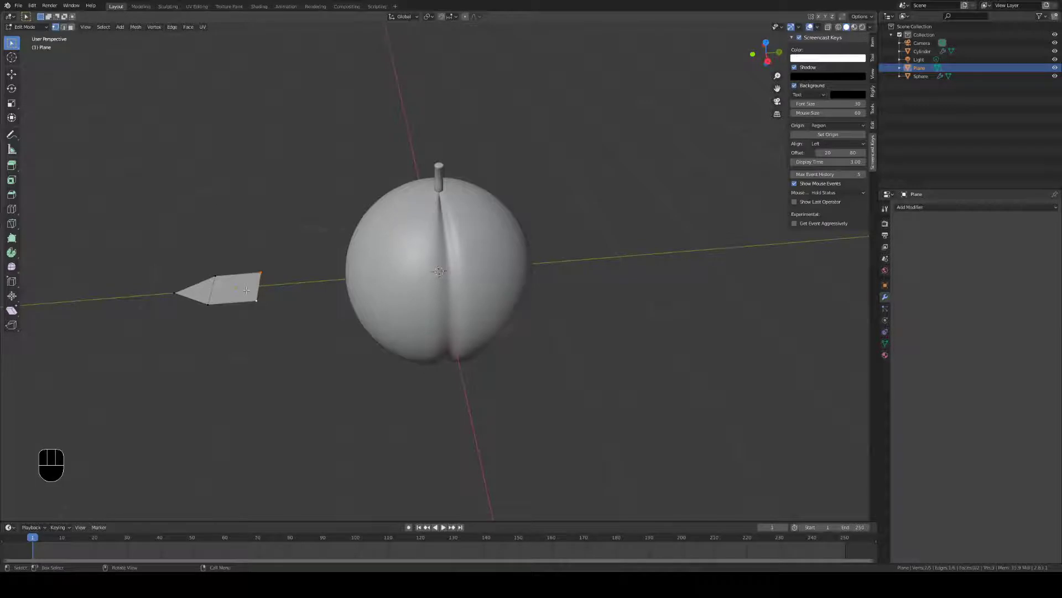
key(e)
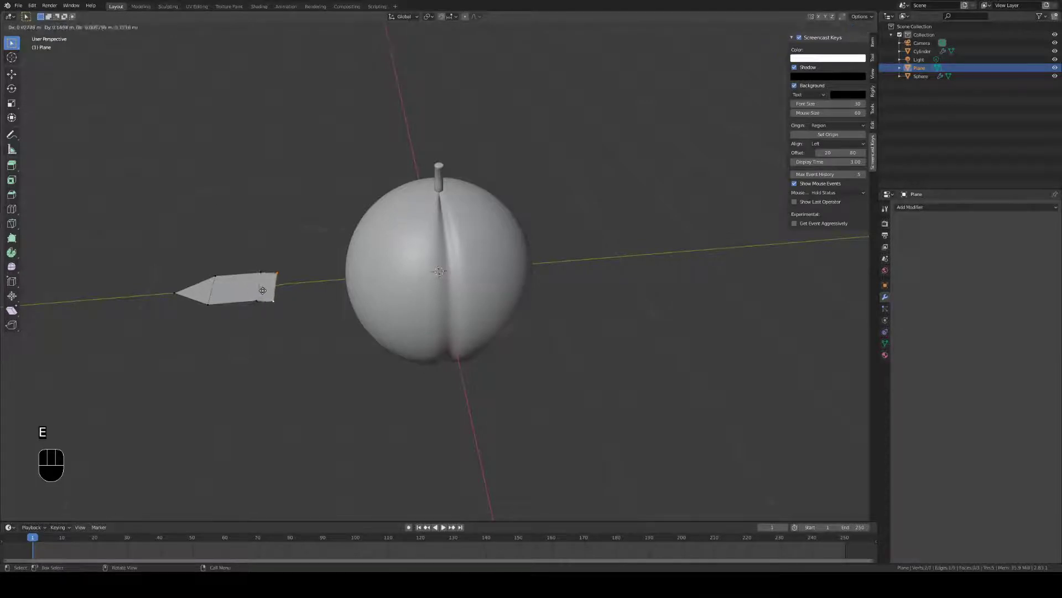
click(269, 292)
key(m)
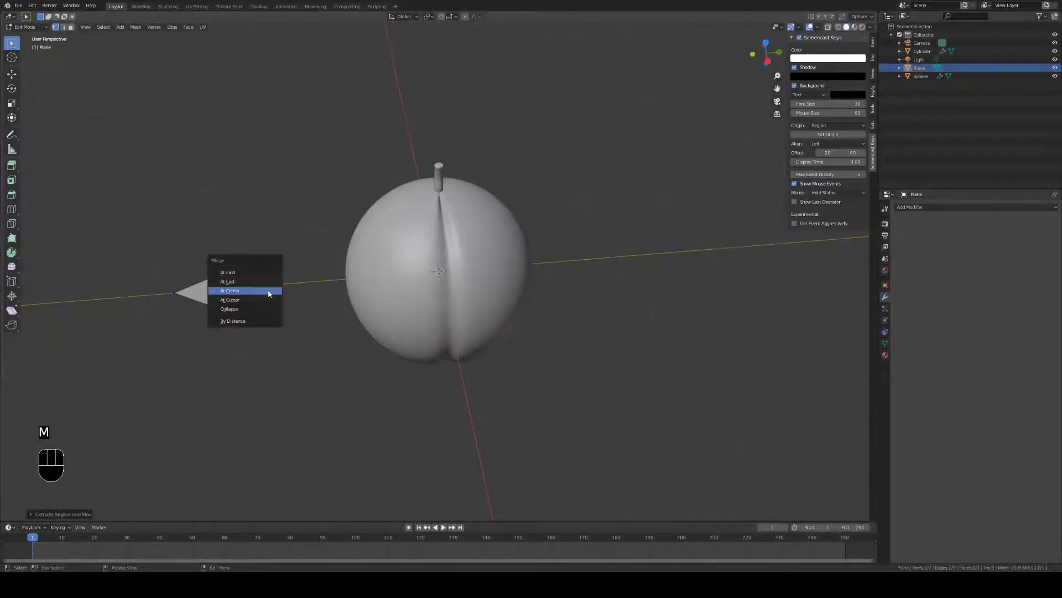
click(269, 291)
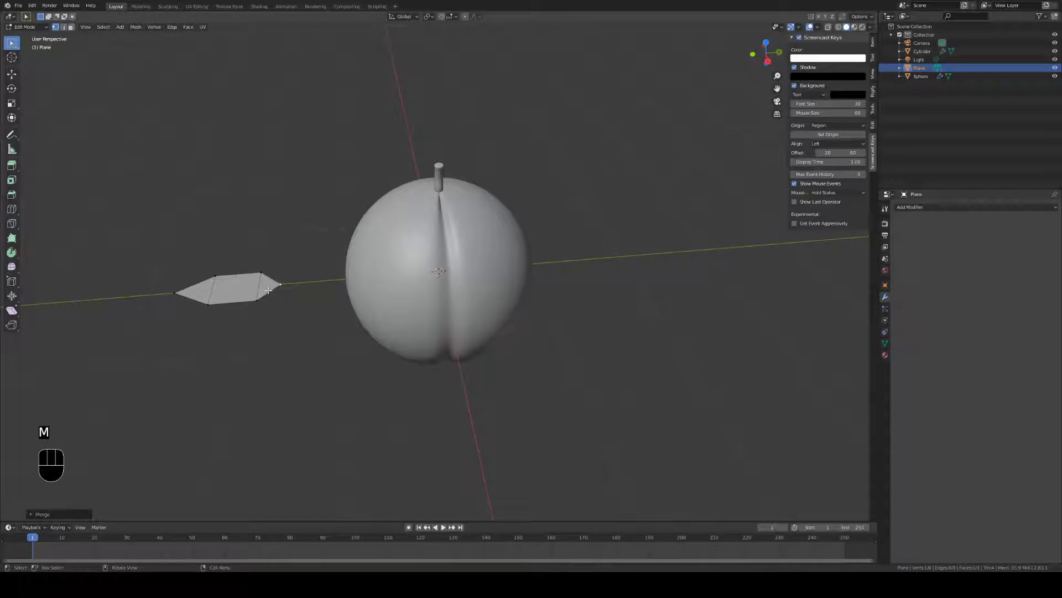
- Add a Subdivision Surface modifier to the leaf plane and raise its viewport level to 3
click(917, 208)
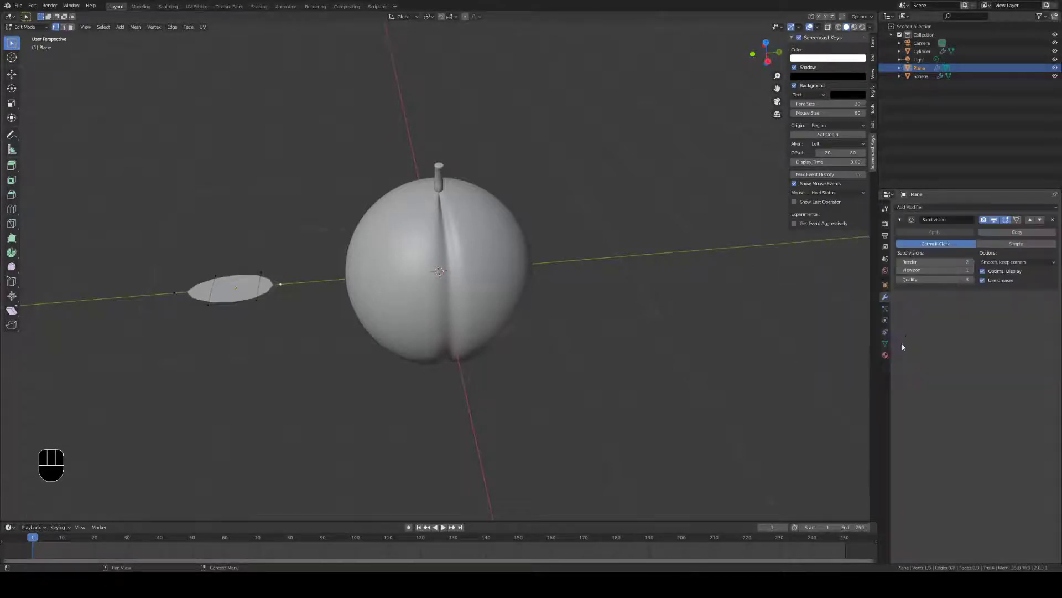
click(905, 343)
click(970, 269)
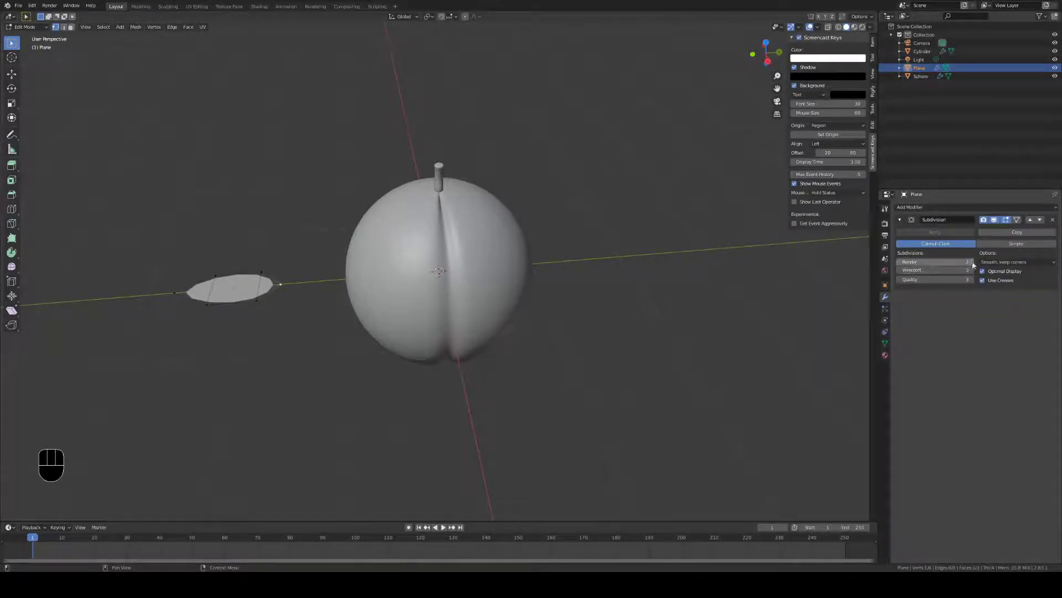
click(969, 269)
- Add a Solidify modifier to the leaf, place it above the Subdivision modifier, and set its thickness to 0.04 m
click(913, 207)
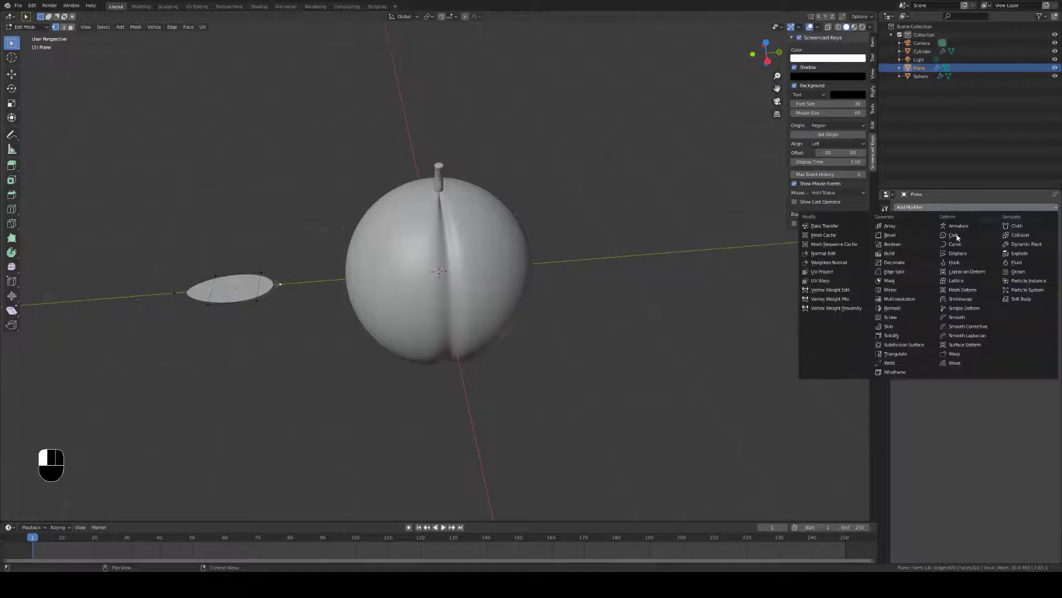
click(902, 336)
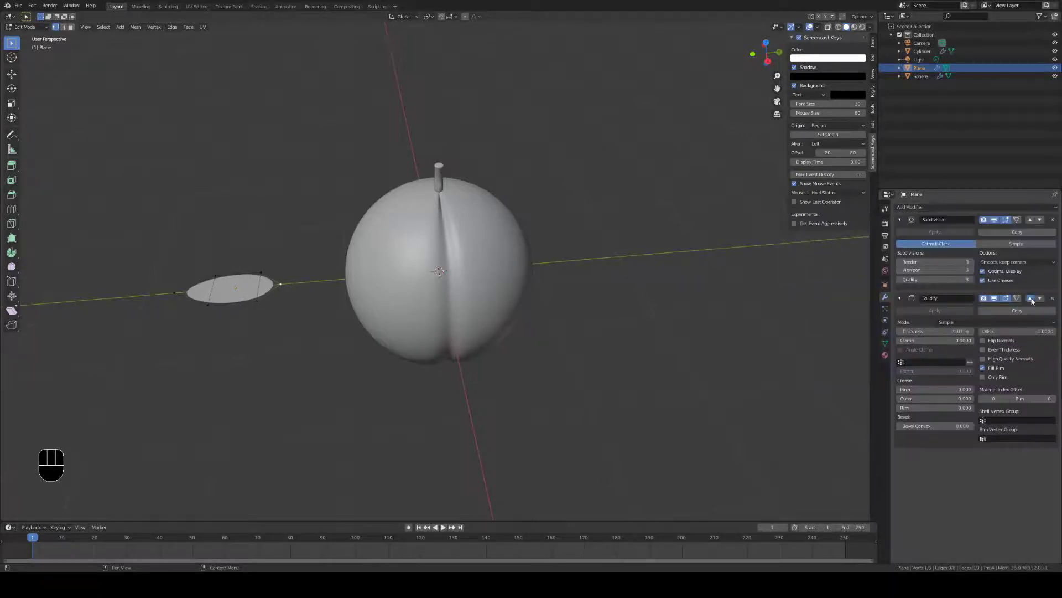
click(1030, 298)
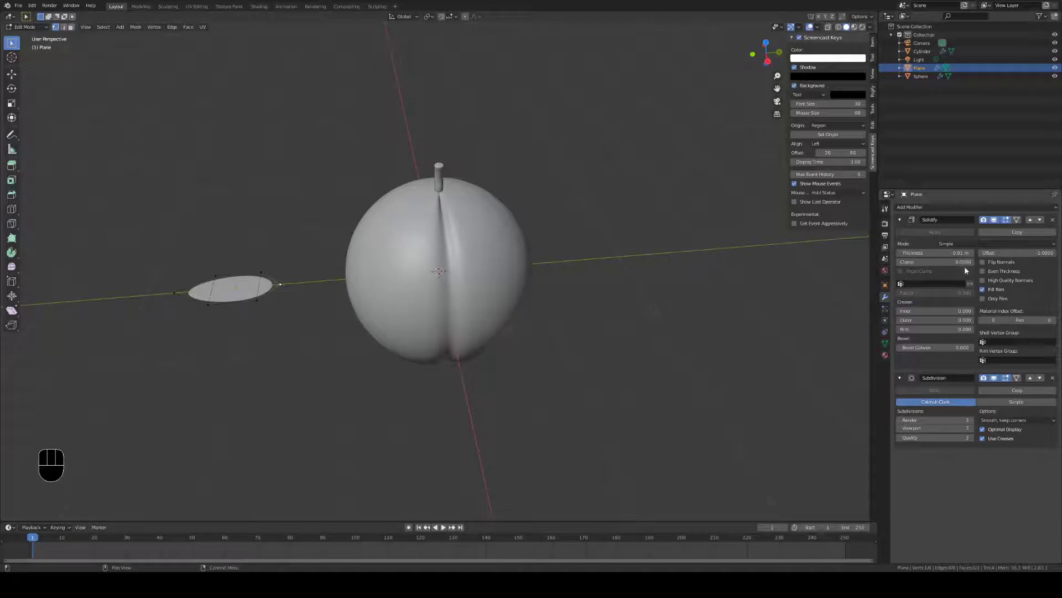
drag(935, 252, 952, 253)
- Return the leaf plane to Object Mode and shade it smooth
mouse_move(545, 366)
middle_down()
mouse_move(553, 287)
mouse_move(541, 349)
middle_up()
right_click(250, 308)
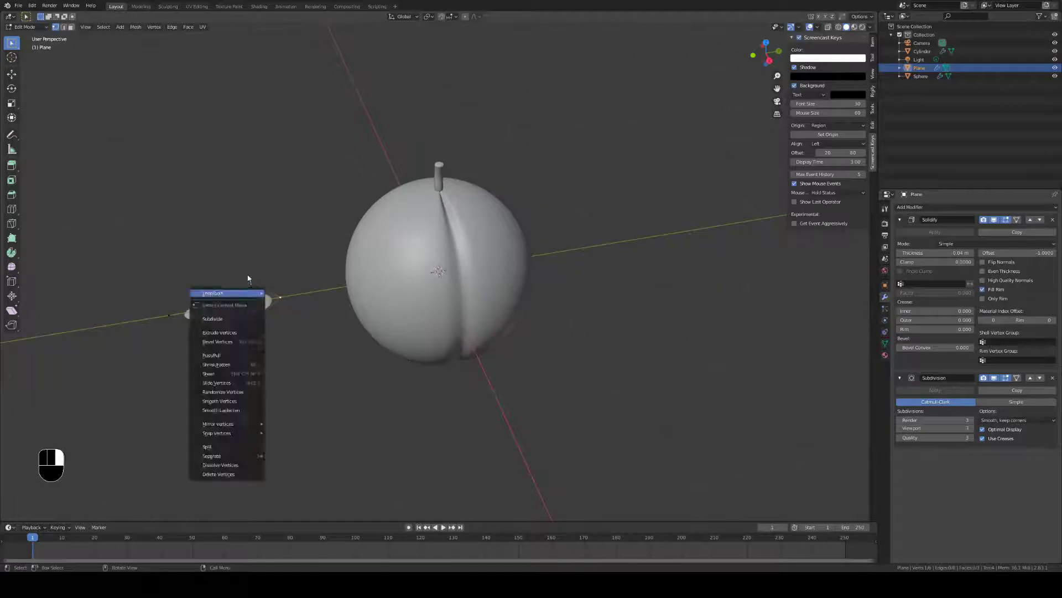
key(Tab)
right_click(247, 305)
click(247, 303)
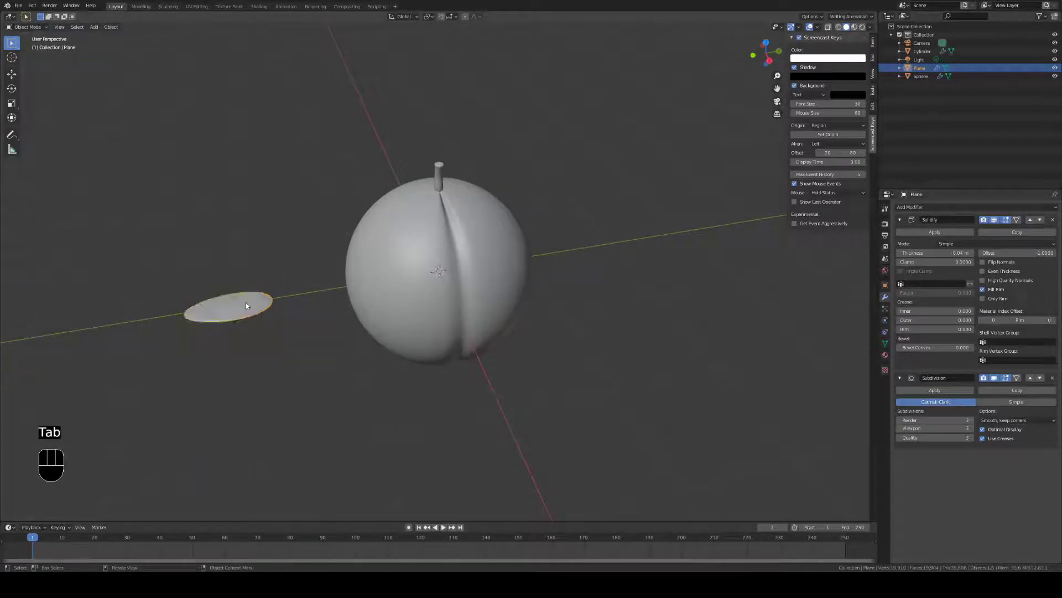
- Move the leaf in the right orthographic view onto the top of the peach, with its inner tip at the stem's base
middle_drag(247, 303, 249, 289)
click(770, 59)
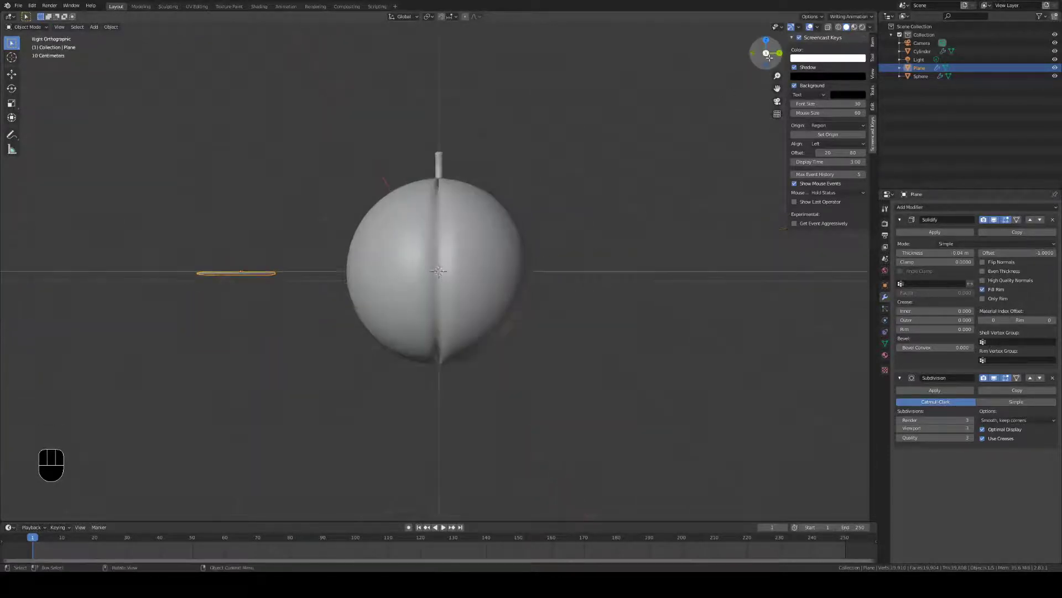
key(g)
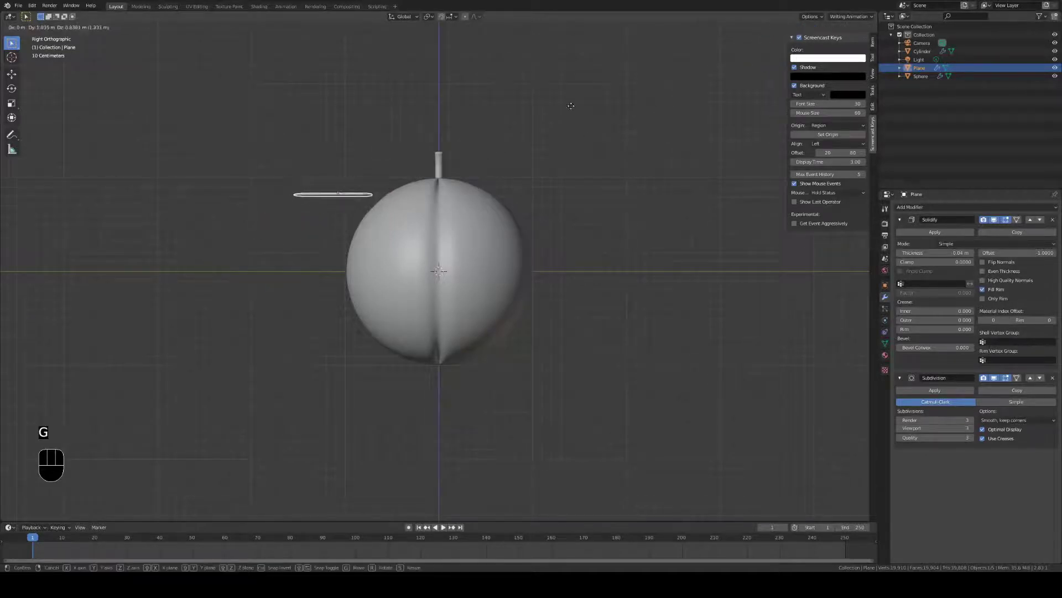
click(637, 88)
middle_drag(638, 88, 562, 123)
- Switch to the Sculpting workspace and choose the Grab brush with an enlarged radius for shaping the leaf
click(167, 6)
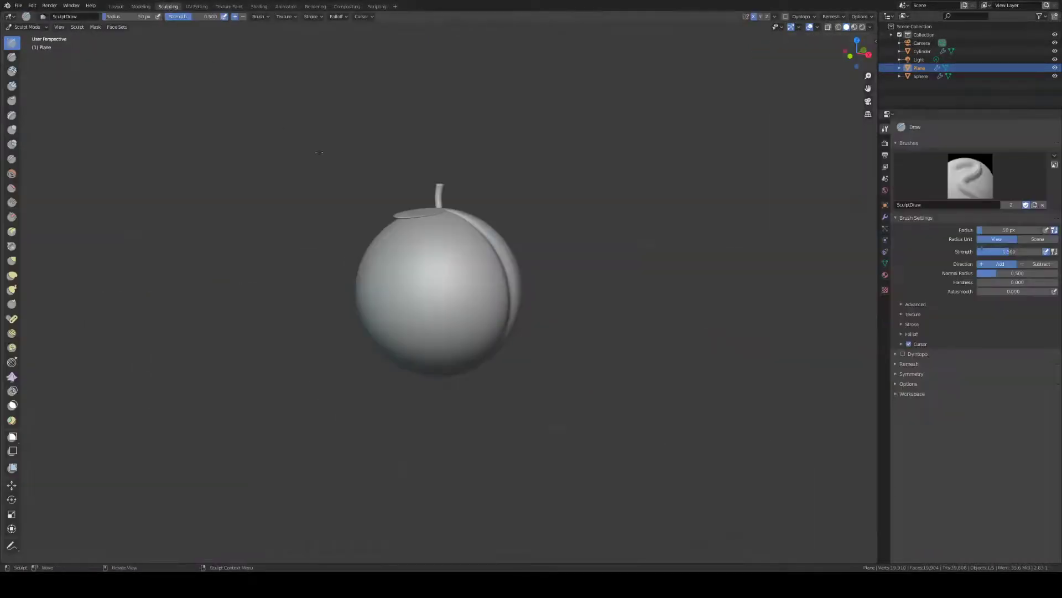
click(11, 275)
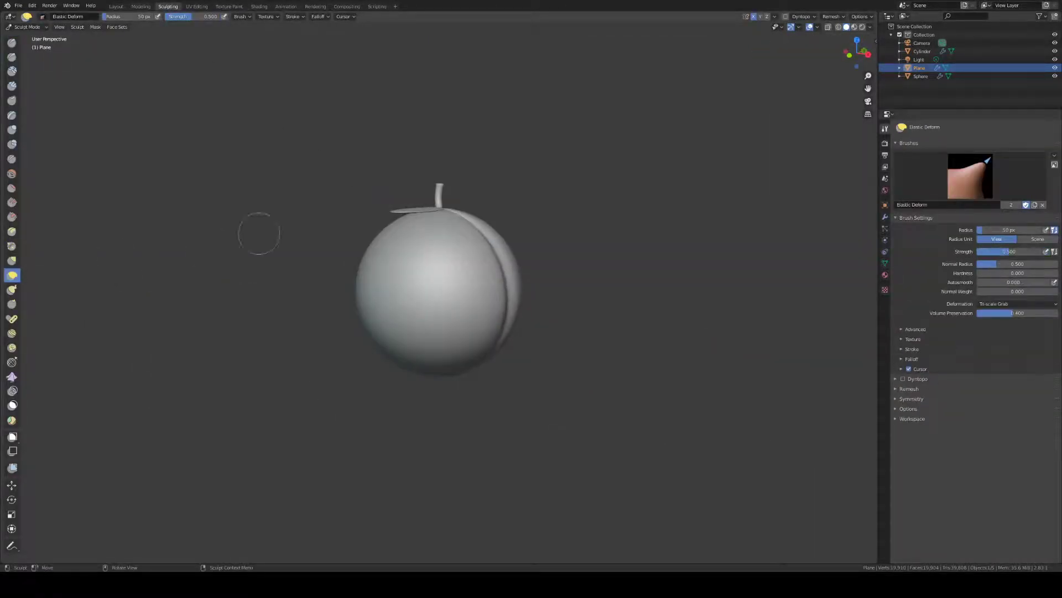
click(11, 260)
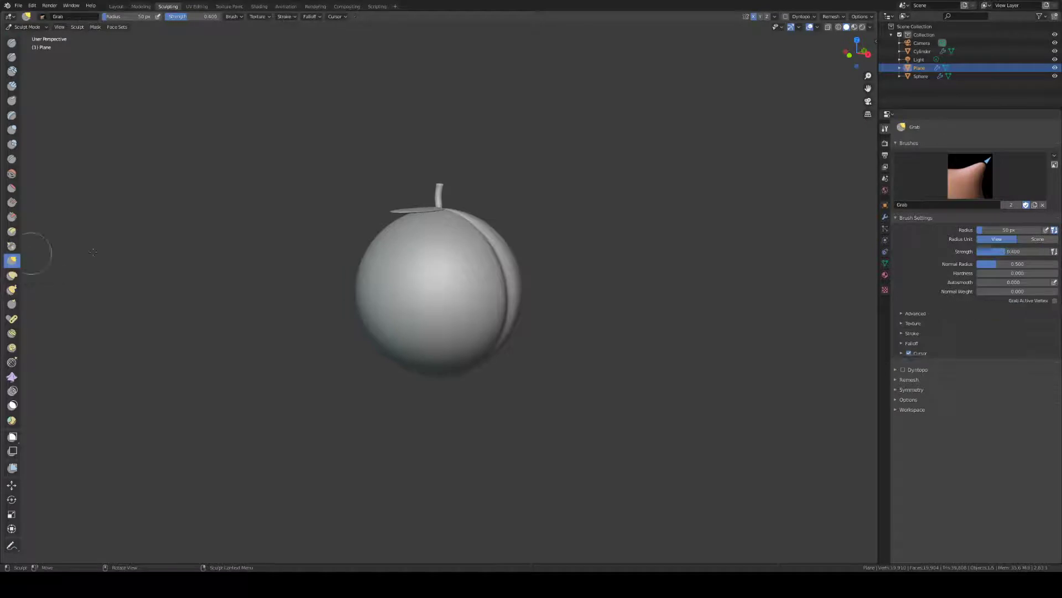
key(f)
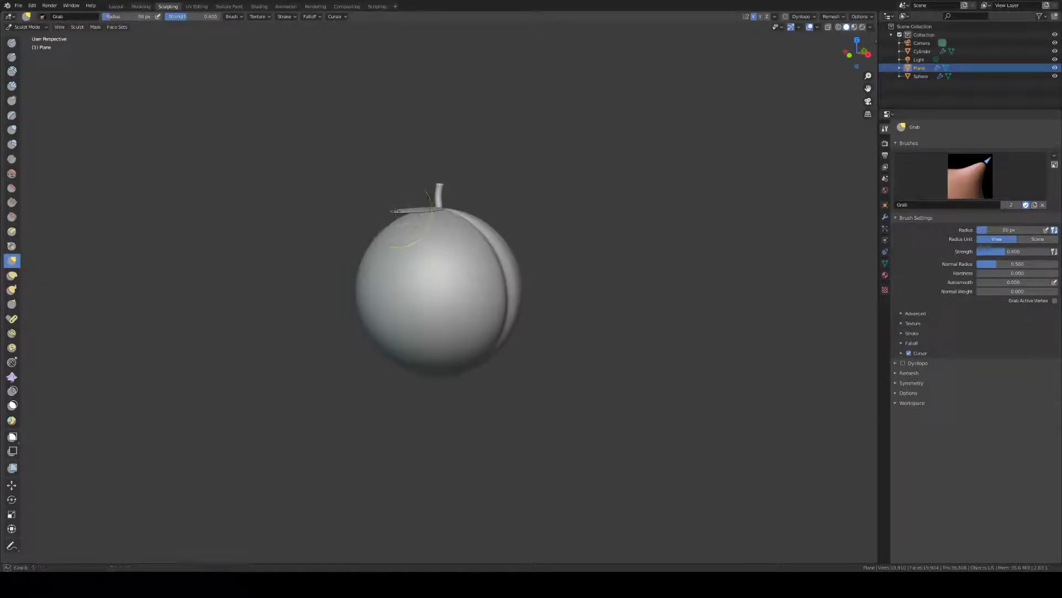
key(f)
click(396, 214)
- Bend the leaf into a gentle curve above the peach's surface with Grab strokes, checking it from several angles
drag(399, 238, 414, 191)
middle_drag(415, 191, 413, 205)
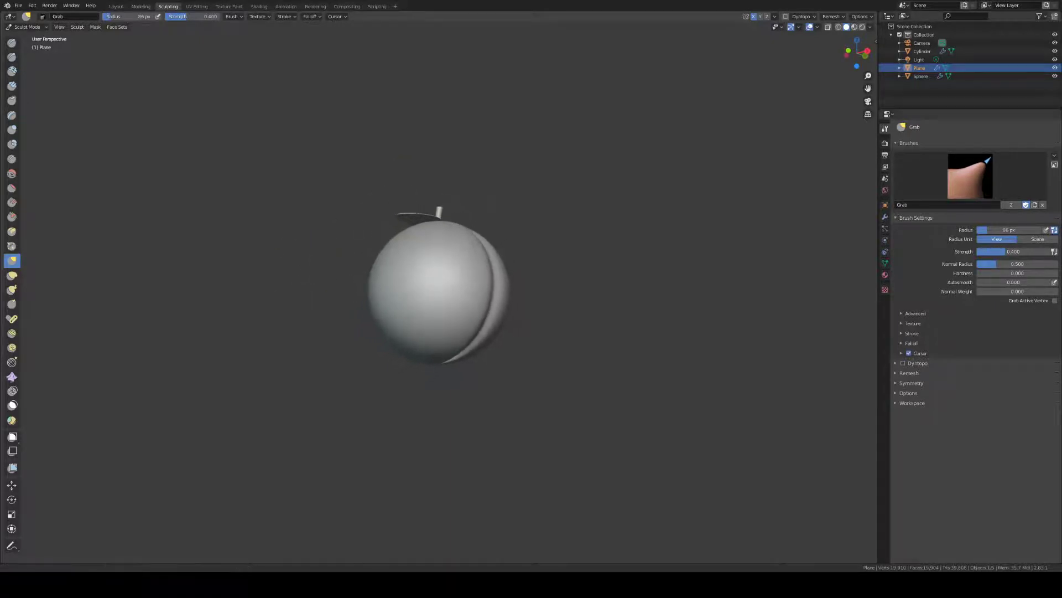
scroll(332, 221, up, 5)
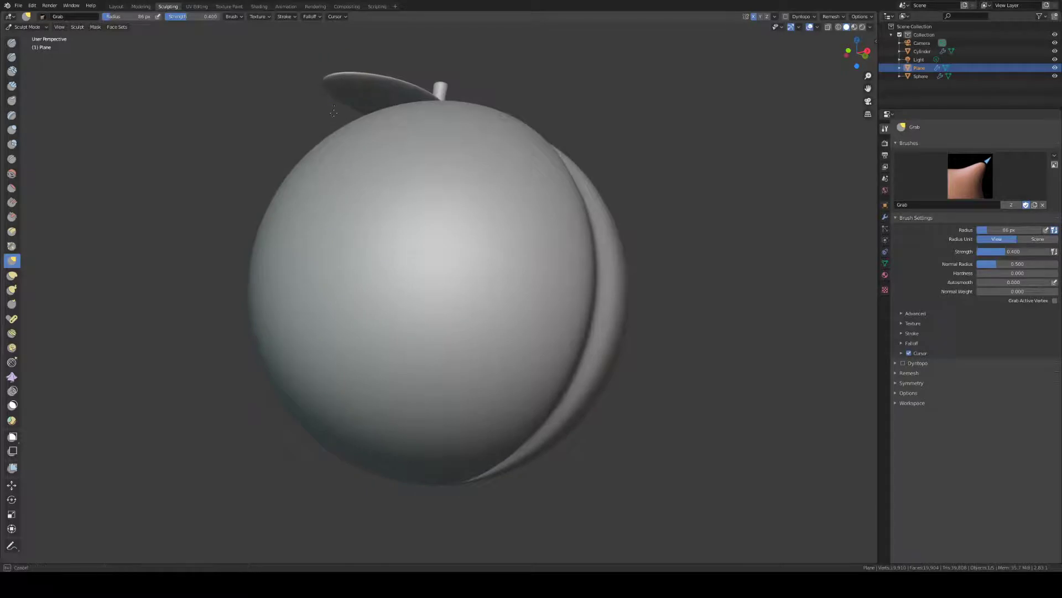
middle_drag(340, 169, 384, 143)
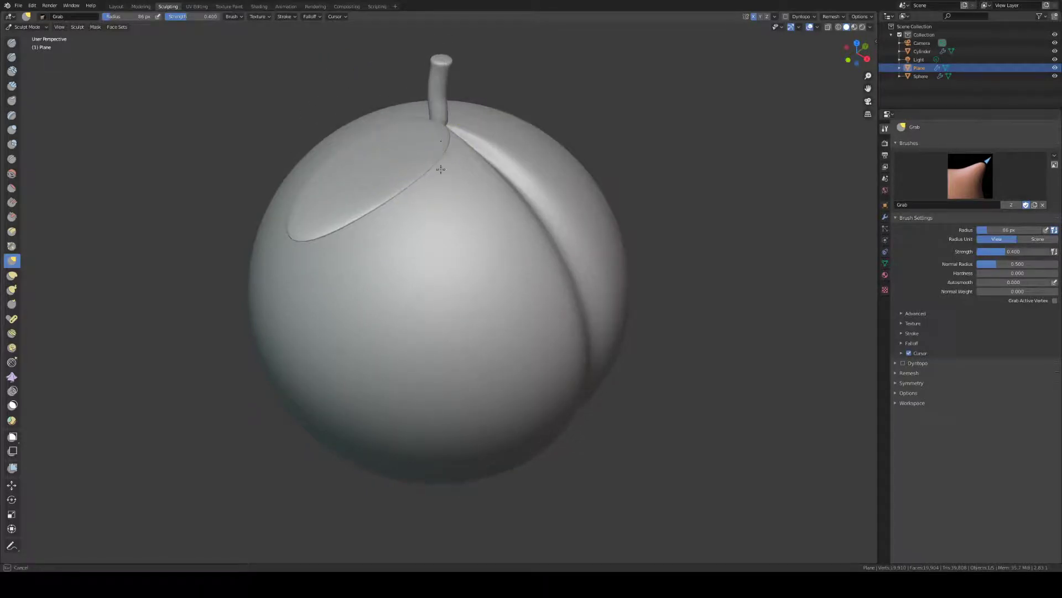
middle_drag(451, 170, 405, 164)
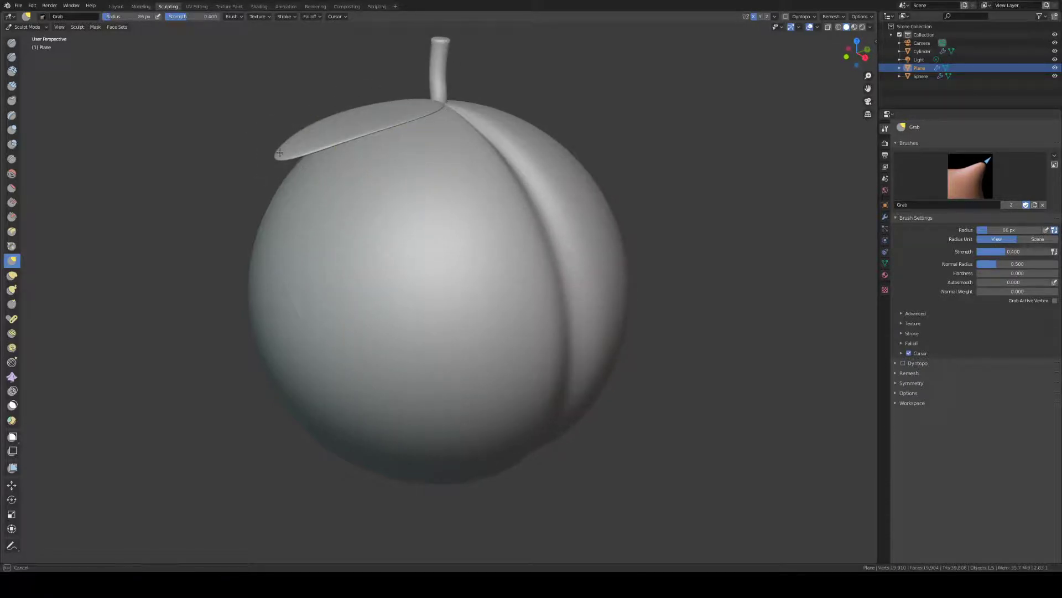
- Return to the Layout workspace, duplicate the leaf in top view, and rotate the copy 180° about Z
click(116, 6)
middle_drag(398, 177, 424, 214)
click(768, 44)
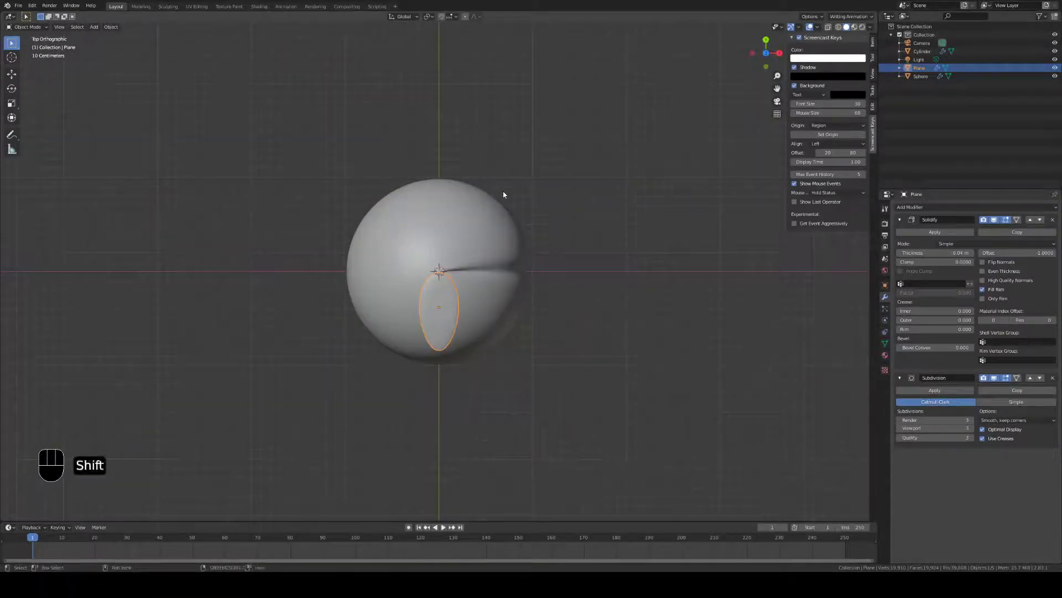
key(shift+d)
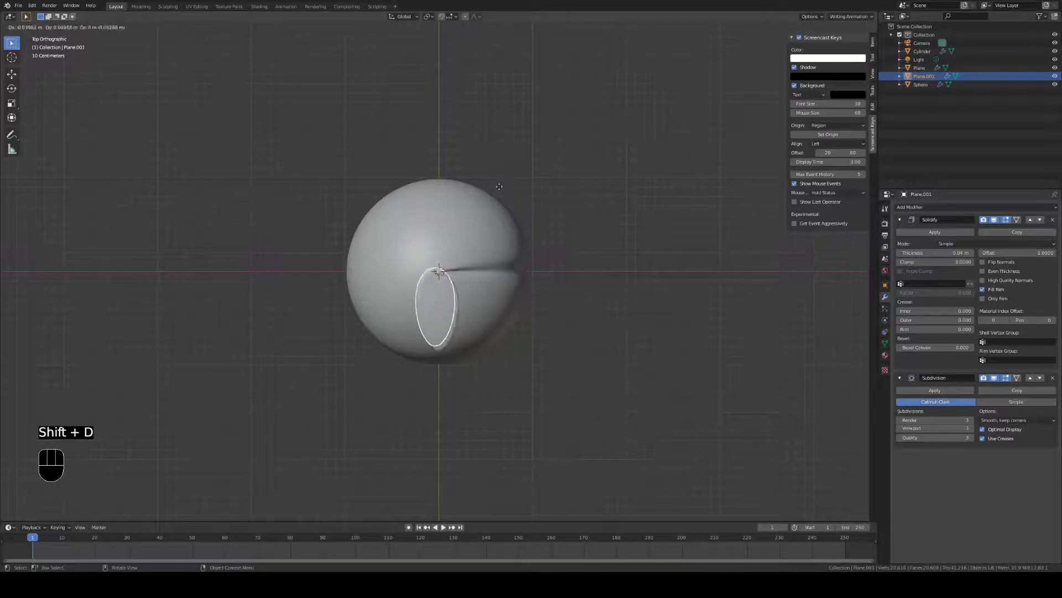
right_click(500, 192)
text(r)
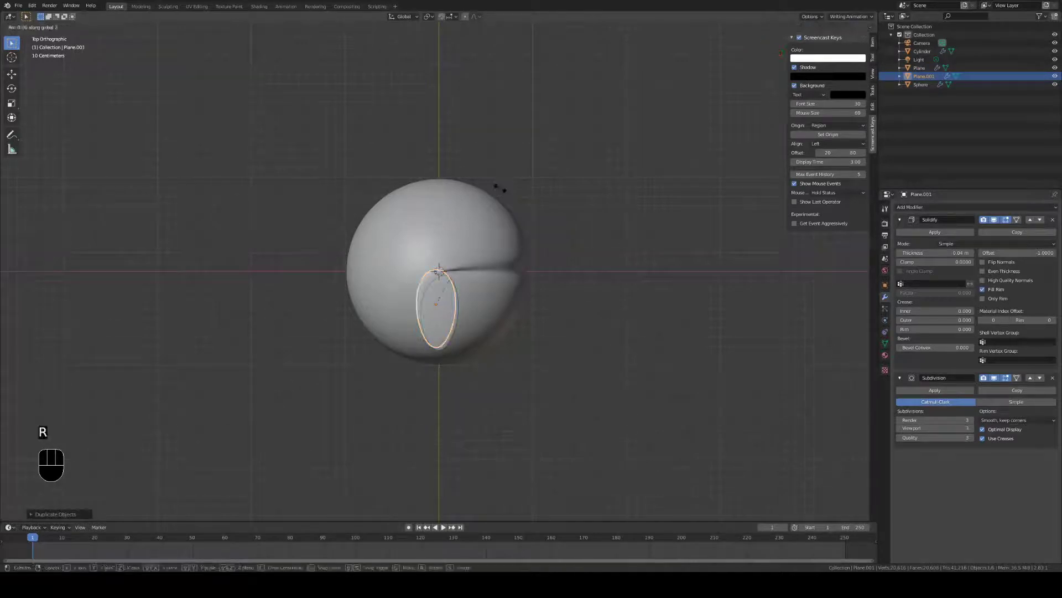
text(z180)
click(501, 191)
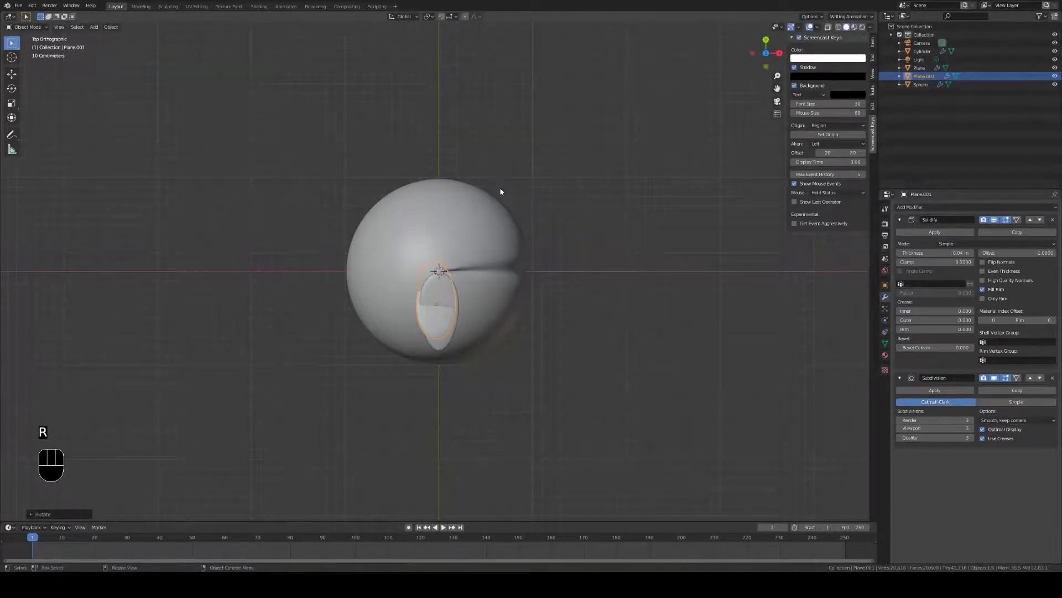
- Place the duplicate leaf on the opposite side of the stem, angled toward the crease with its tip at the stem
key(g)
click(502, 125)
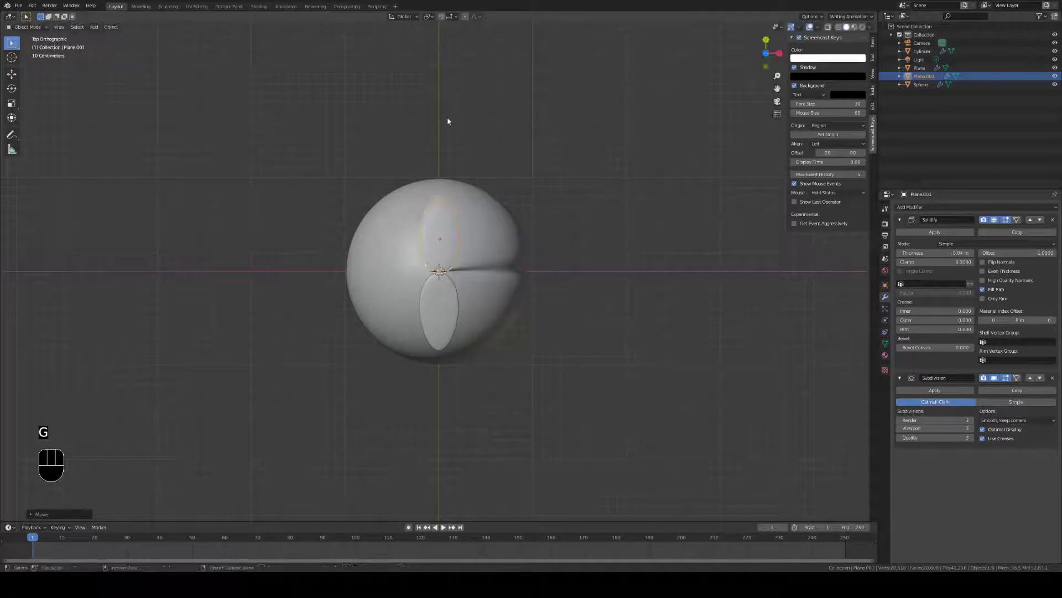
key(r)
click(496, 139)
key(g)
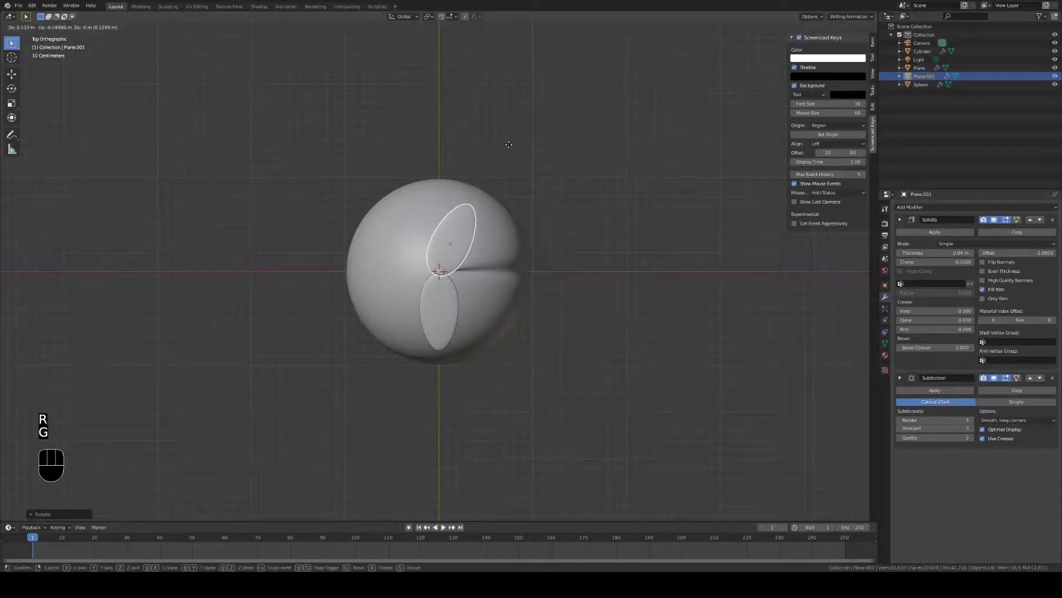
click(508, 145)
- Switch to the camera view, lock the camera to the view, and bring it closer so the peach fills the frame
middle_drag(509, 144, 496, 127)
click(778, 101)
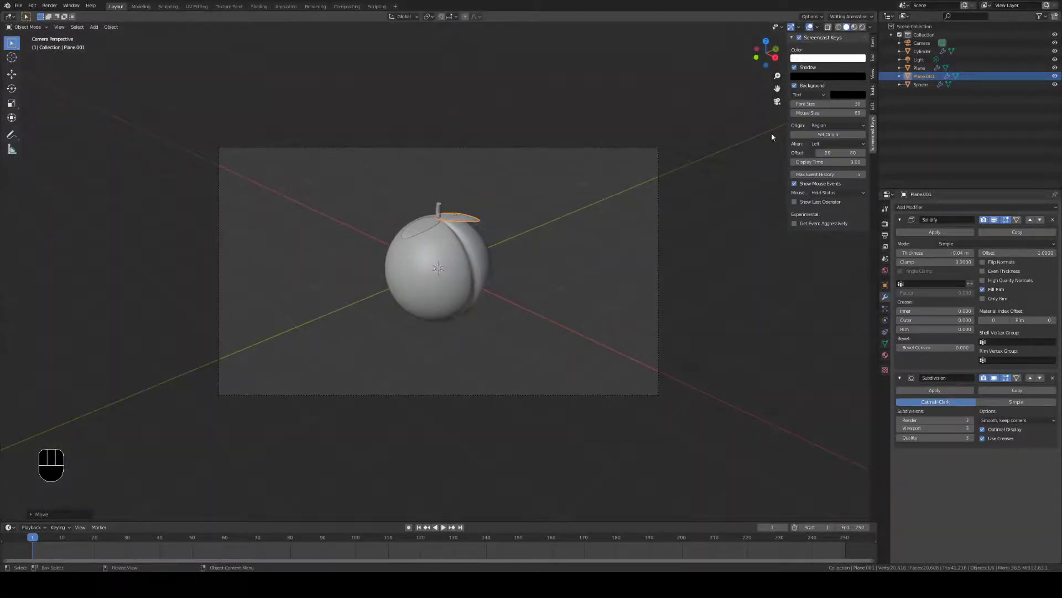
click(873, 108)
click(873, 76)
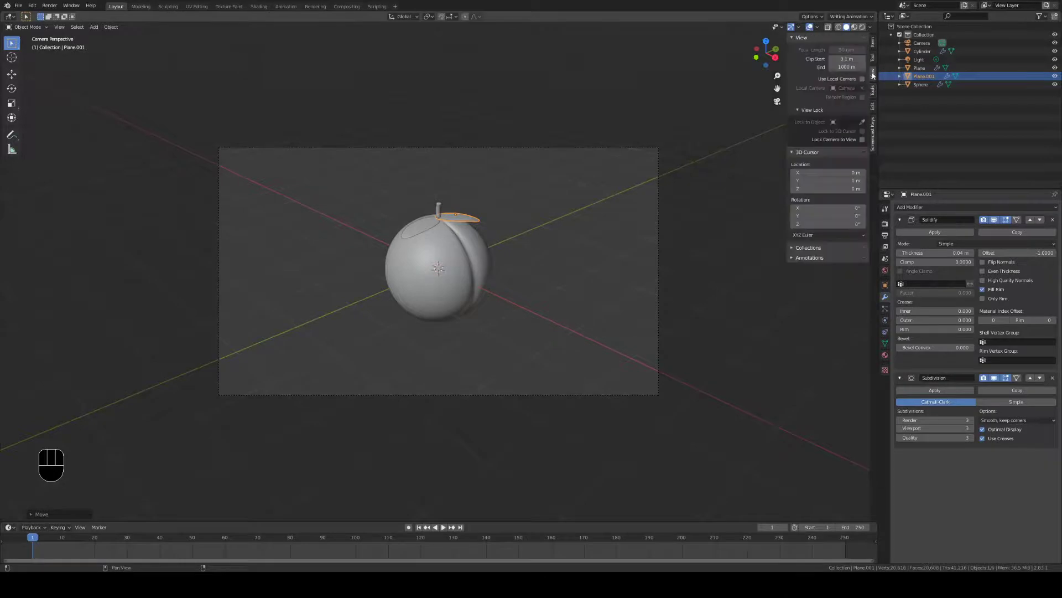
click(862, 140)
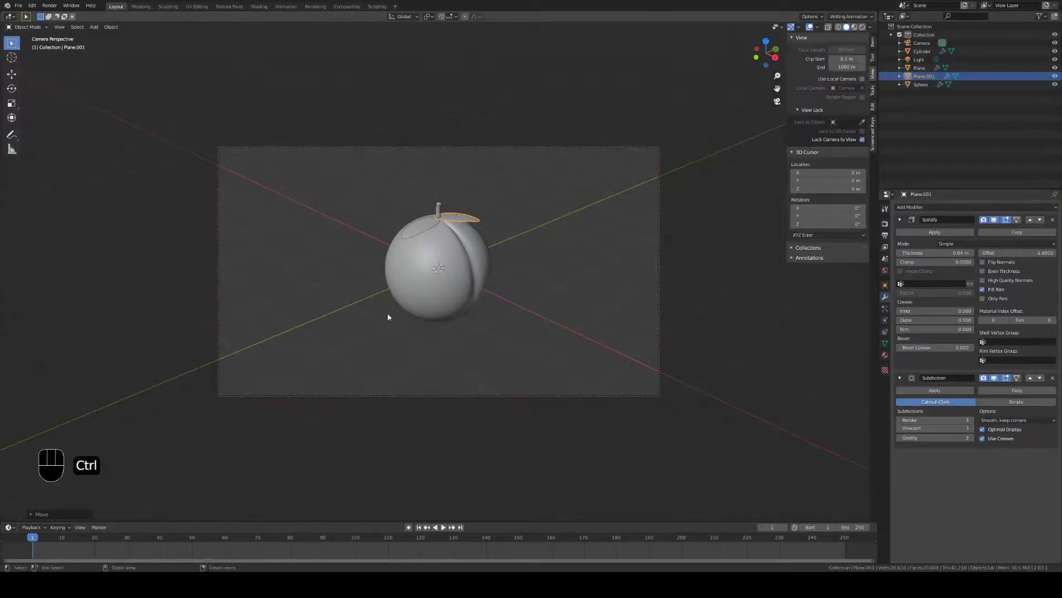
ctrl+middle_drag(388, 313, 415, 260)
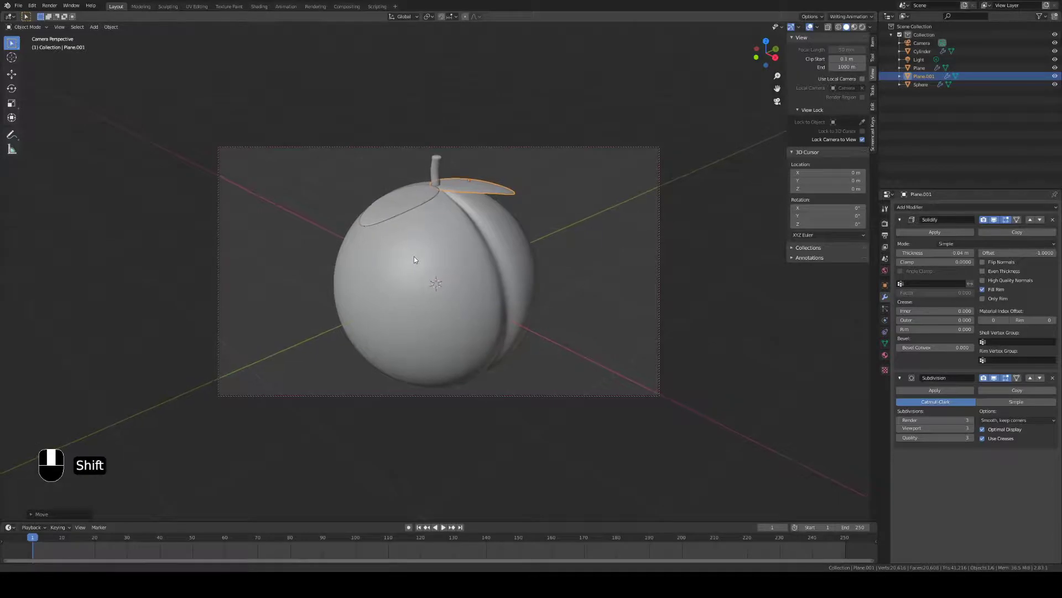
- Rotate the original leaf about Z away from the crease, and shift it in top view so its tip meets the stem
click(411, 204)
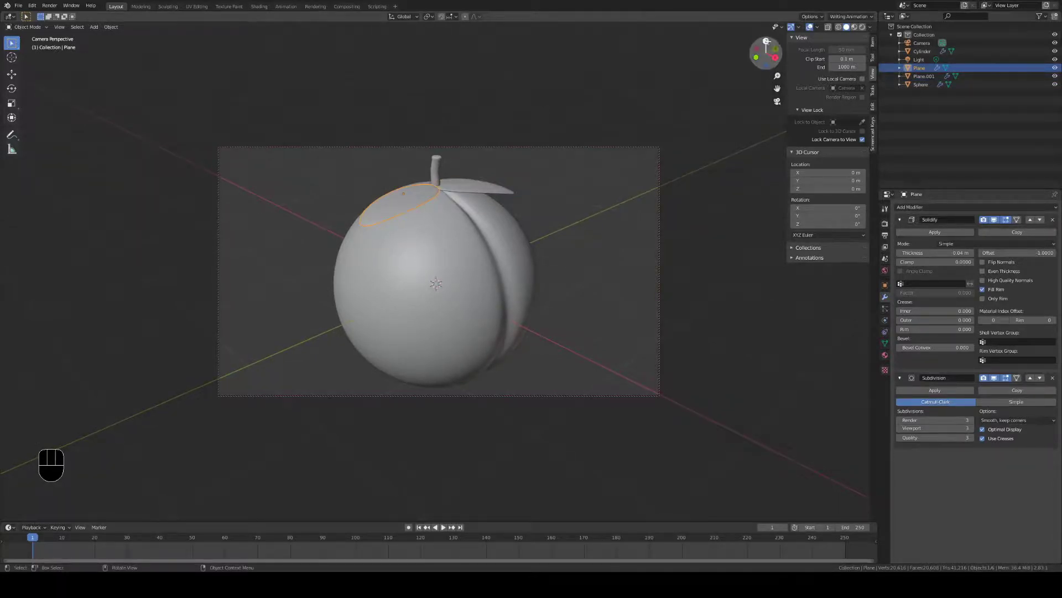
key(r)
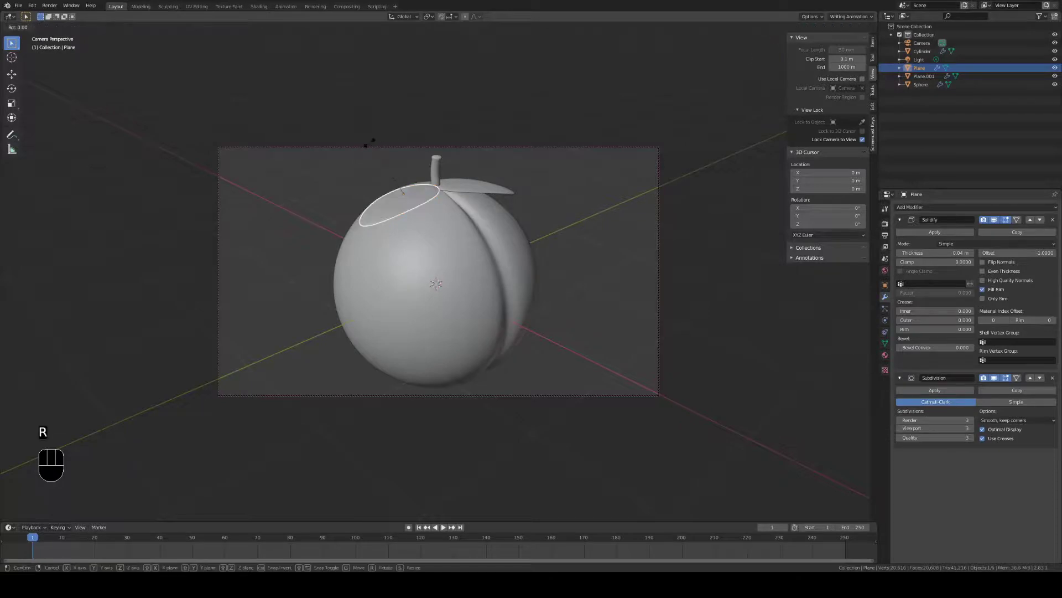
key(z)
click(403, 104)
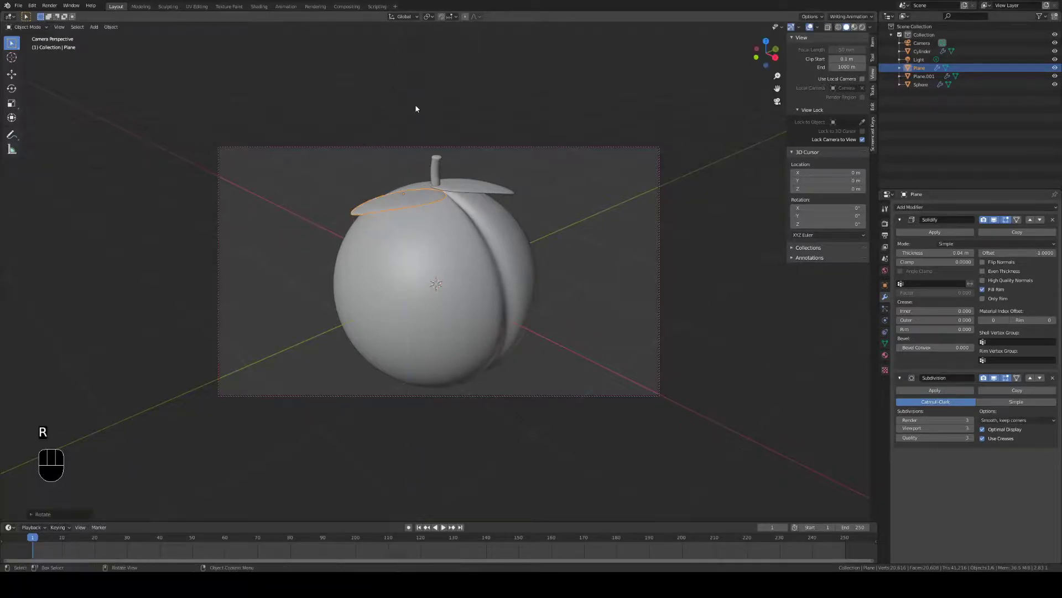
drag(765, 51, 752, 61)
key(KP_7)
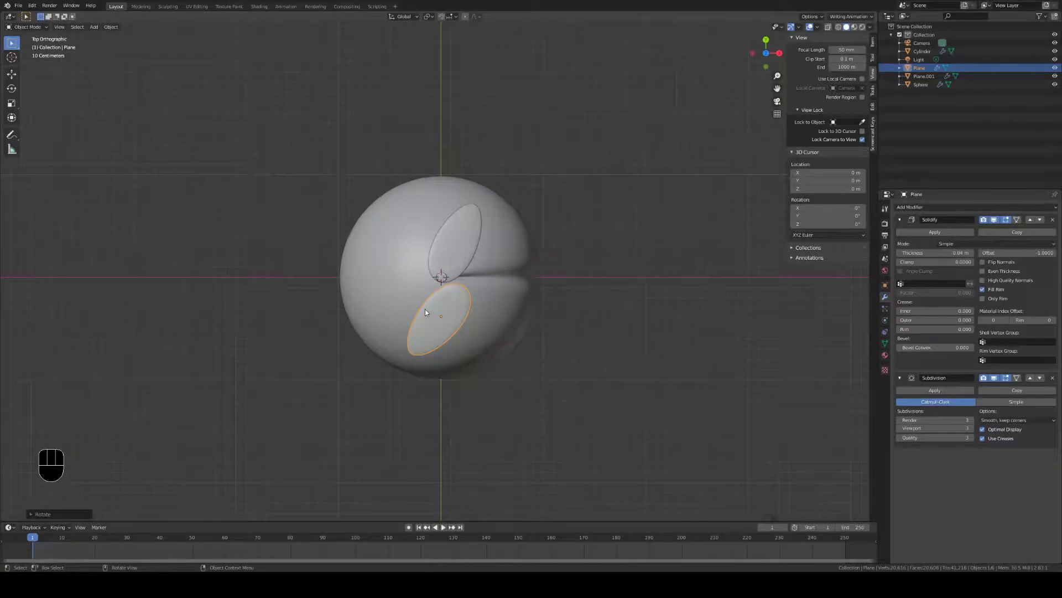
key(g)
click(400, 301)
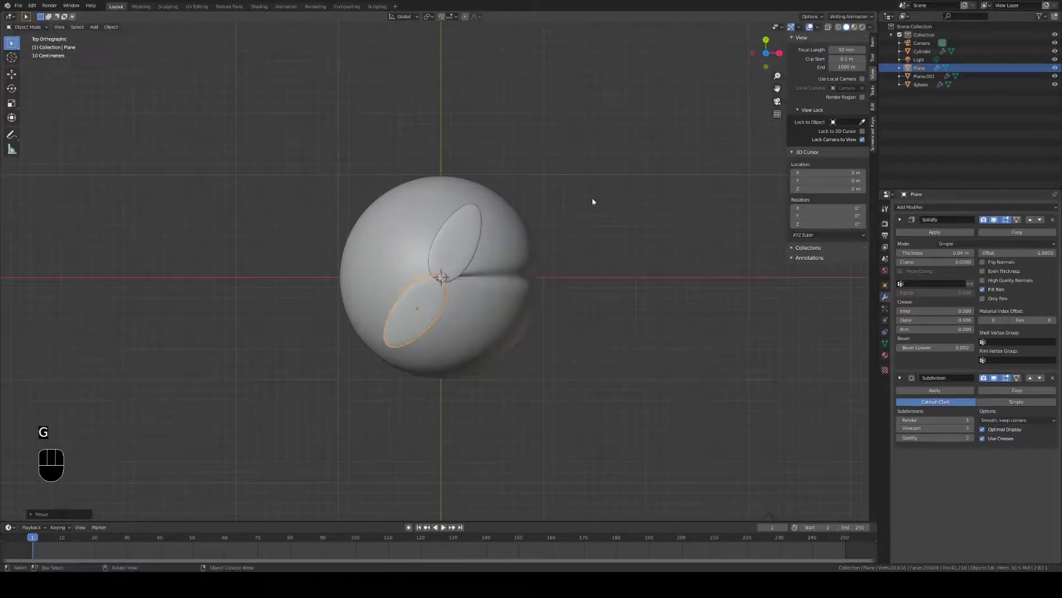
click(776, 103)
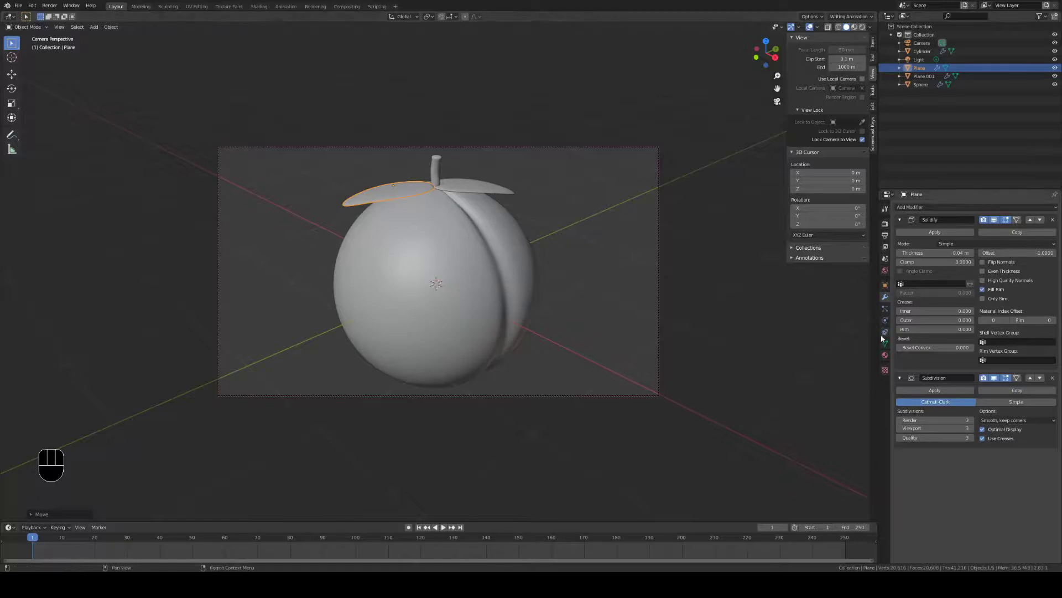
- Add a new material to the peach sphere and name it Peach
click(458, 260)
click(884, 355)
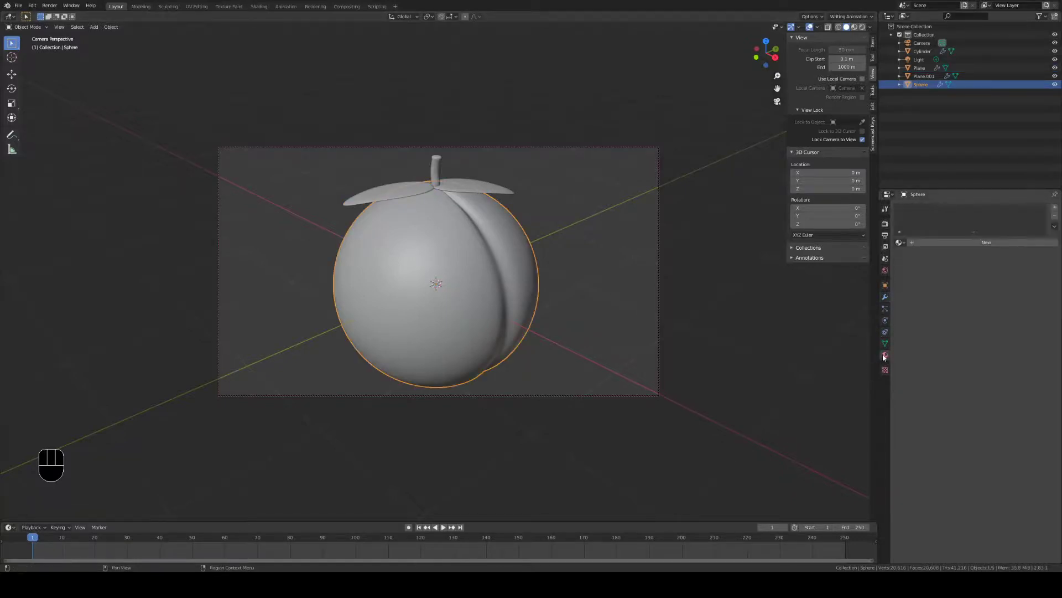
click(990, 242)
double_click(921, 210)
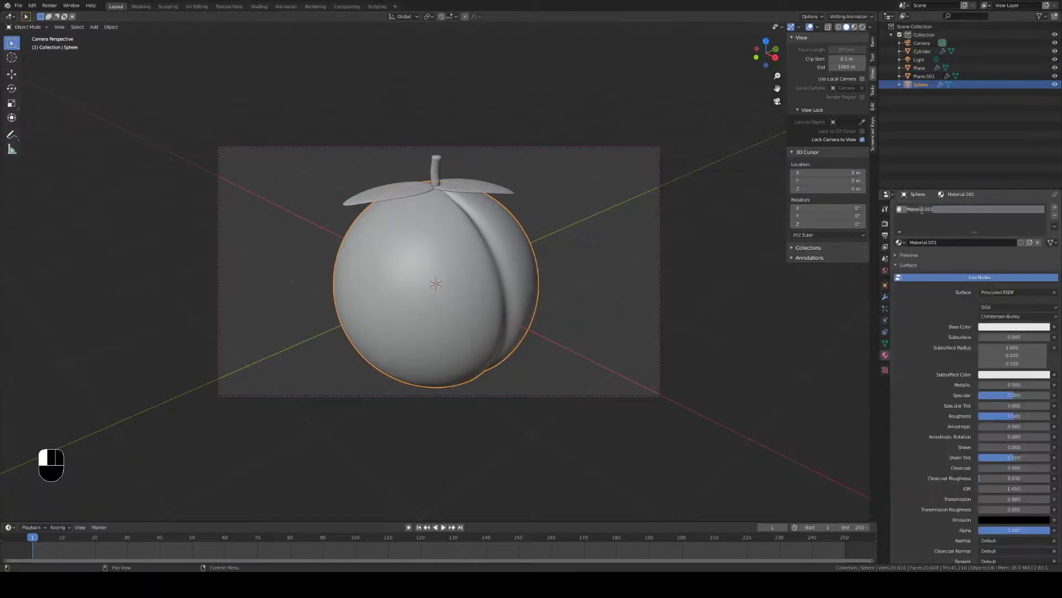
text(Peach)
key(Return)
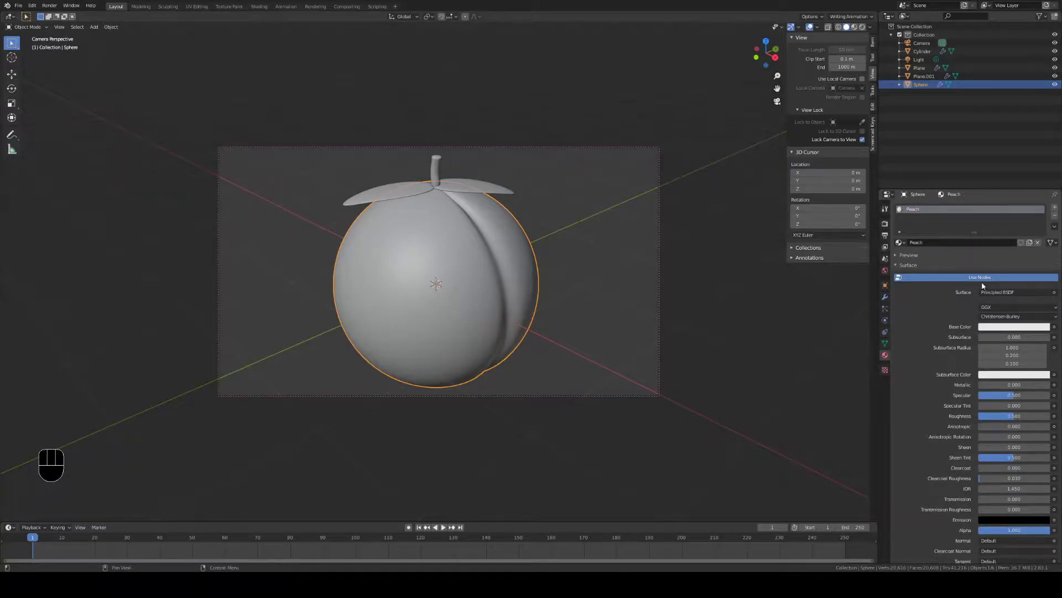
- Set the Peach material's base color to a bright, warm orange
click(992, 327)
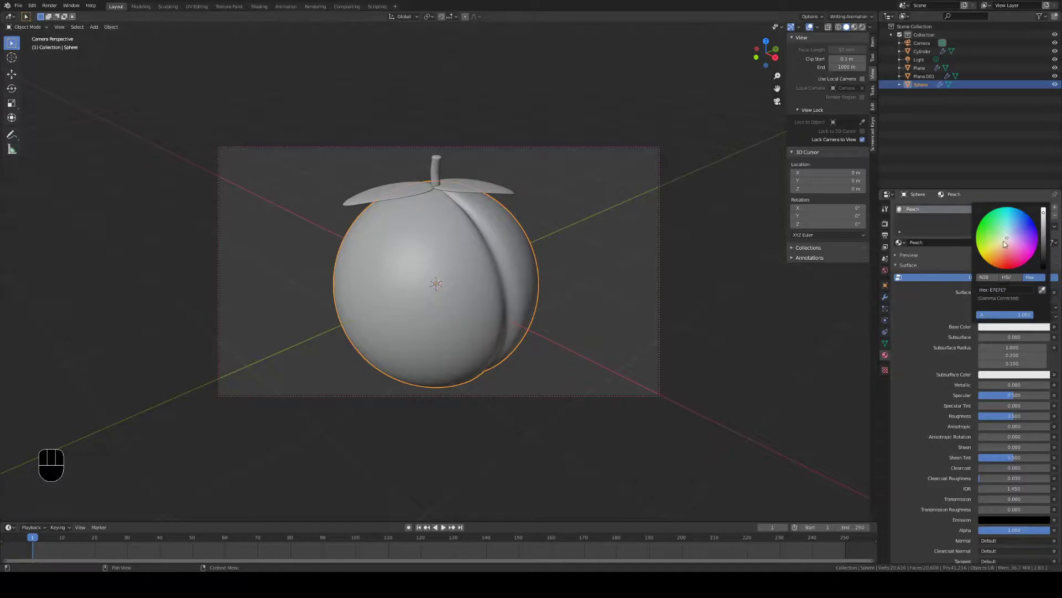
drag(1002, 252, 1002, 253)
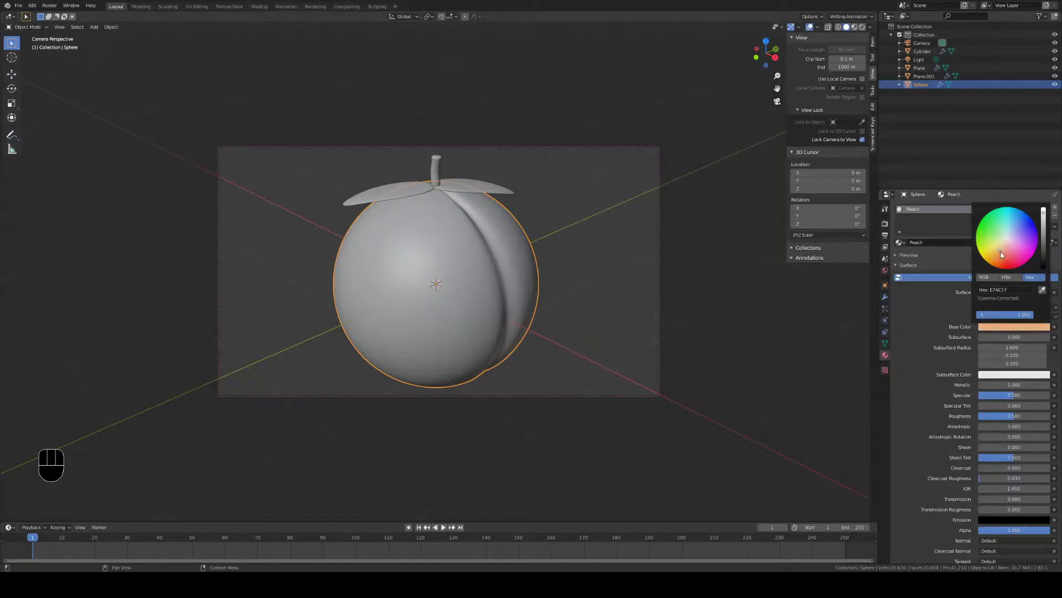
scroll(1001, 251, down, 4)
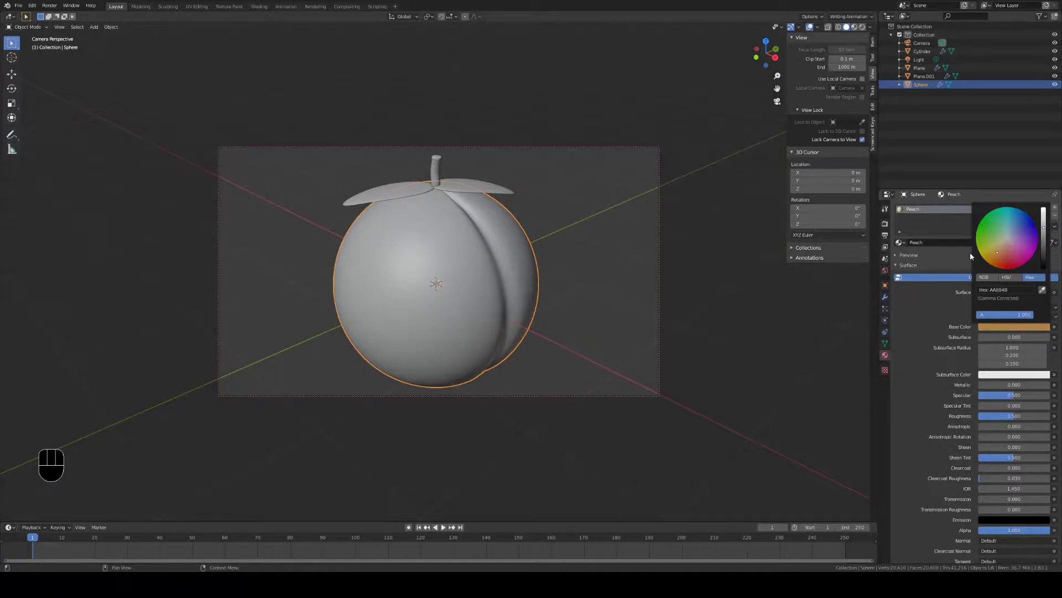
drag(998, 249, 1001, 248)
drag(1043, 218, 1044, 215)
click(999, 257)
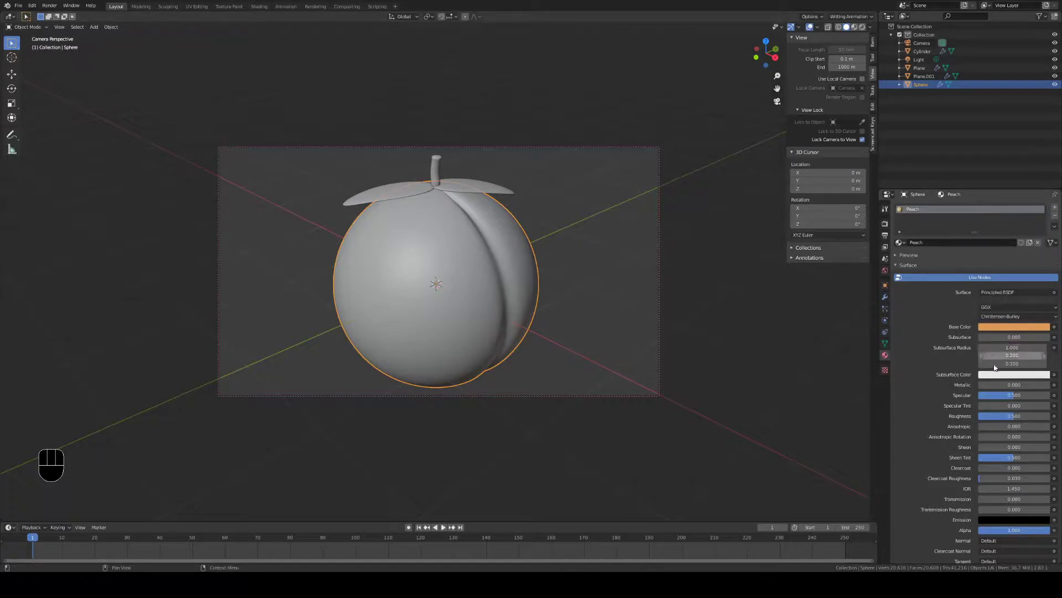
- Match the Peach material's subsurface color to its orange base color and set Subsurface to 0.1
click(1012, 375)
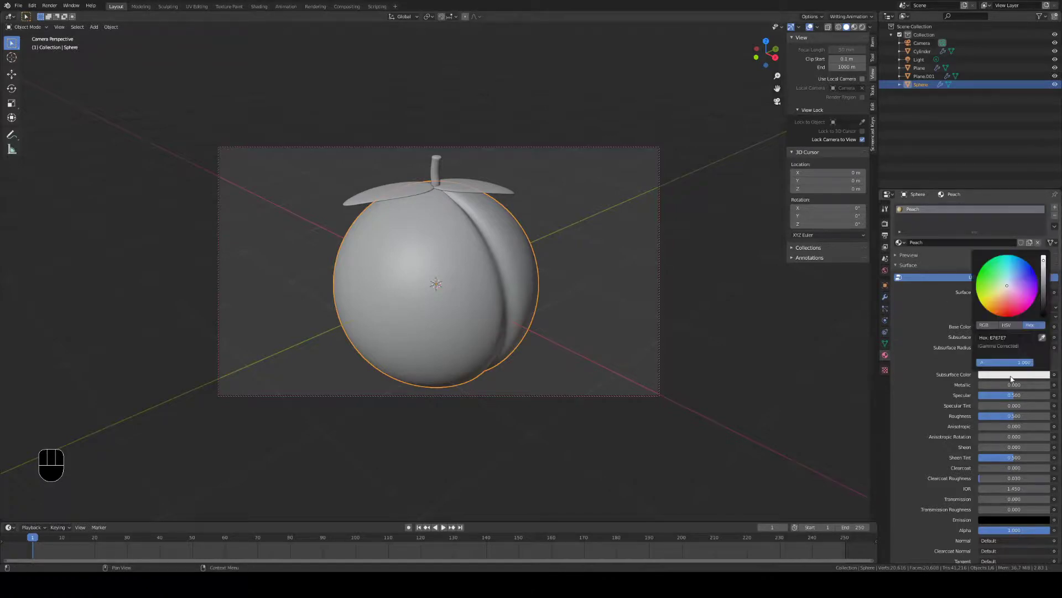
click(1042, 338)
click(1012, 326)
click(1007, 337)
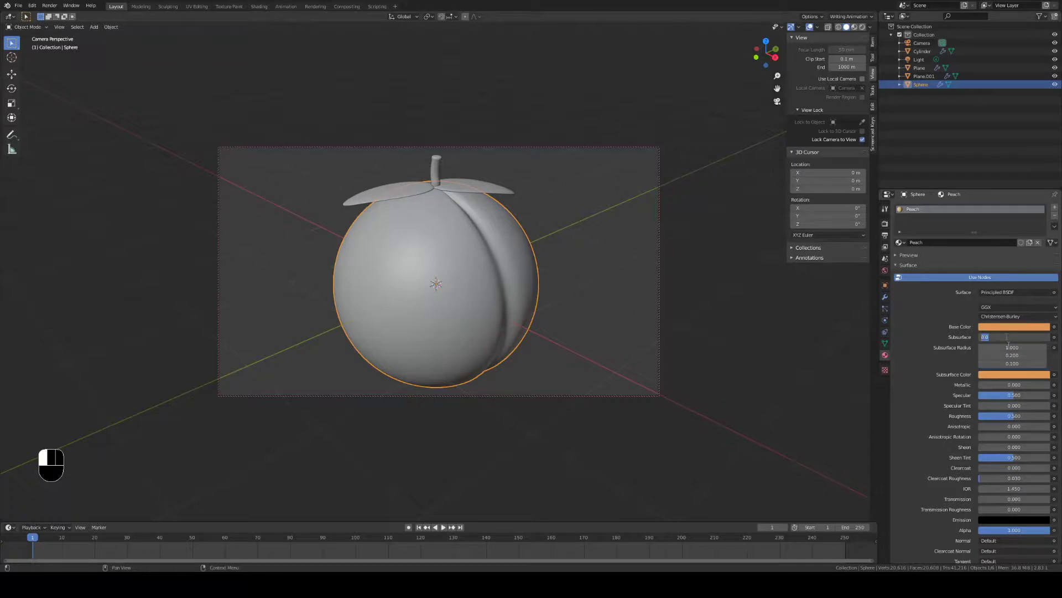
text(0.1)
key(Return)
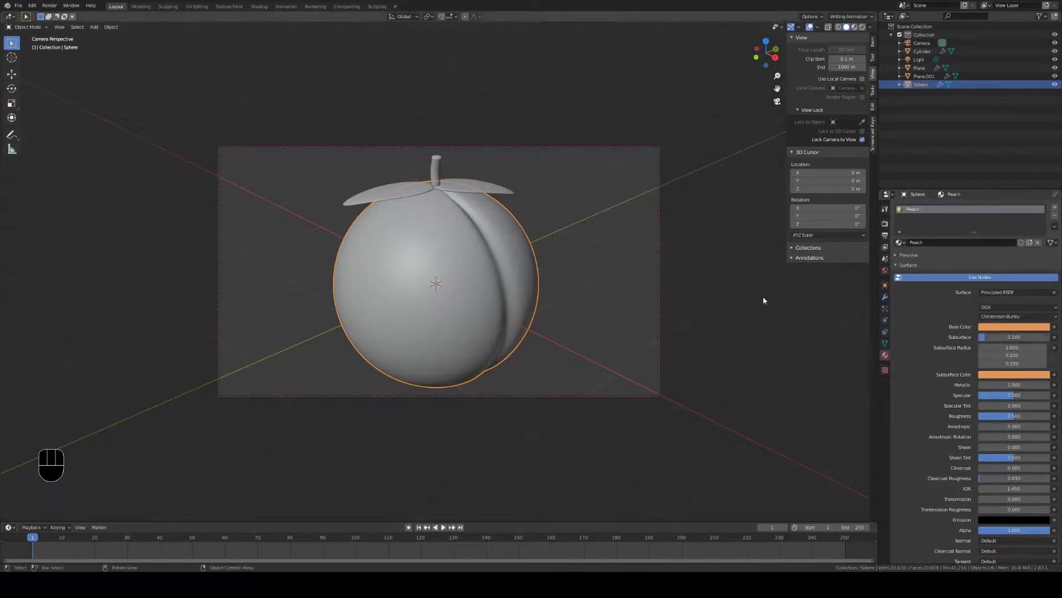
- Give the original leaf, the one away from the crease, a new material named Leaf
click(406, 196)
click(941, 242)
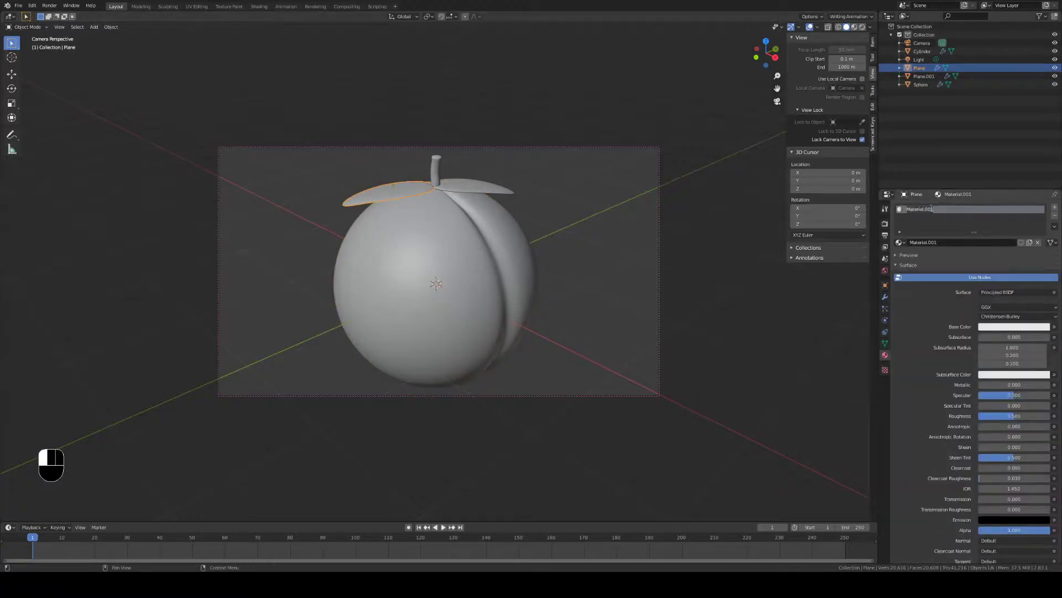
text(Leaf)
key(Return)
- Set the Leaf material's base color to a darker, slightly desaturated green
click(992, 327)
click(991, 232)
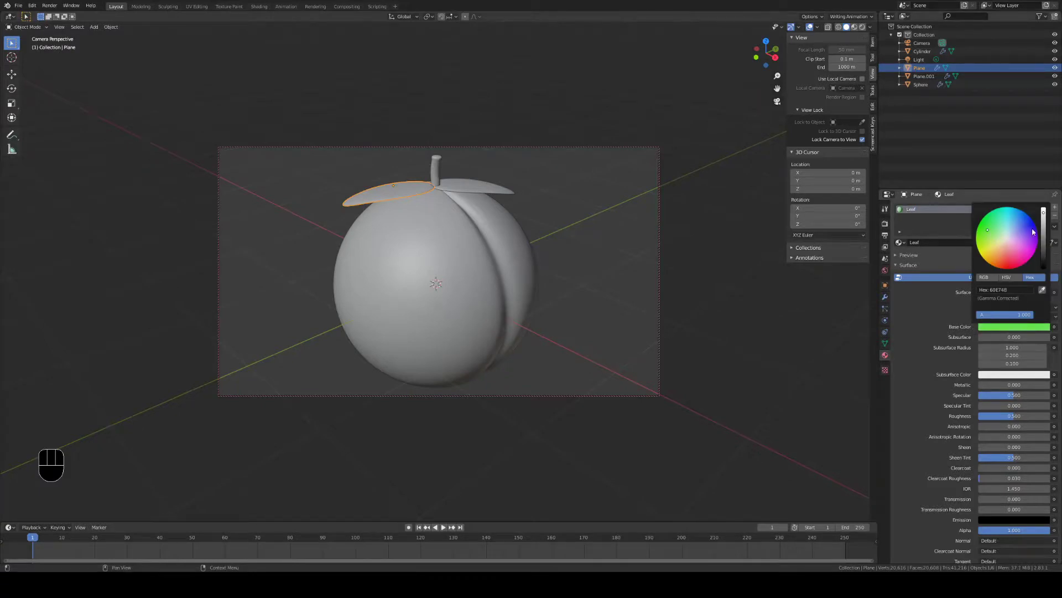
click(1045, 239)
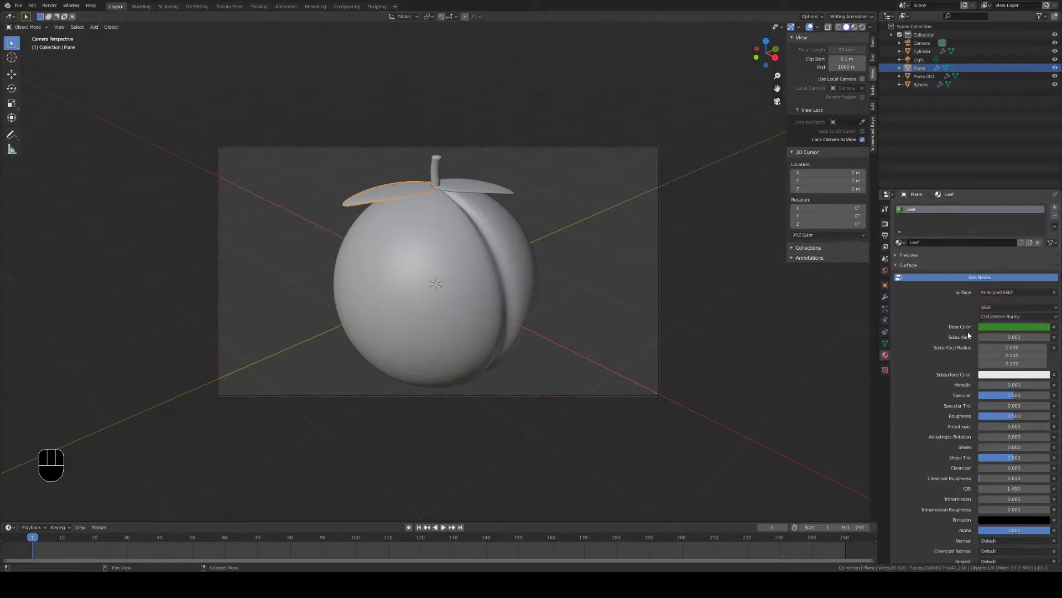
click(1006, 374)
click(1015, 328)
click(1008, 278)
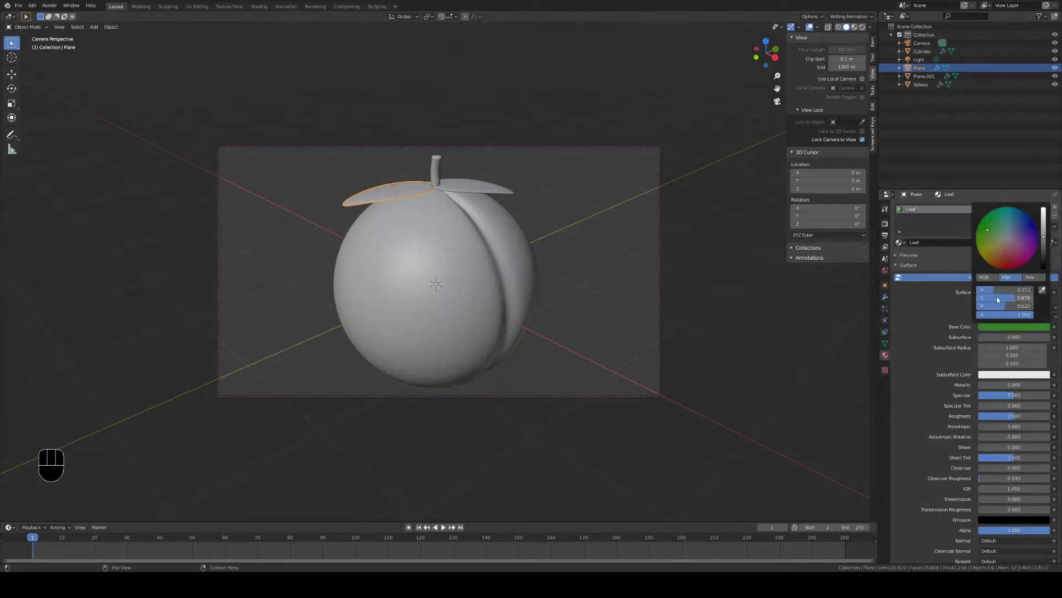
drag(998, 299, 988, 299)
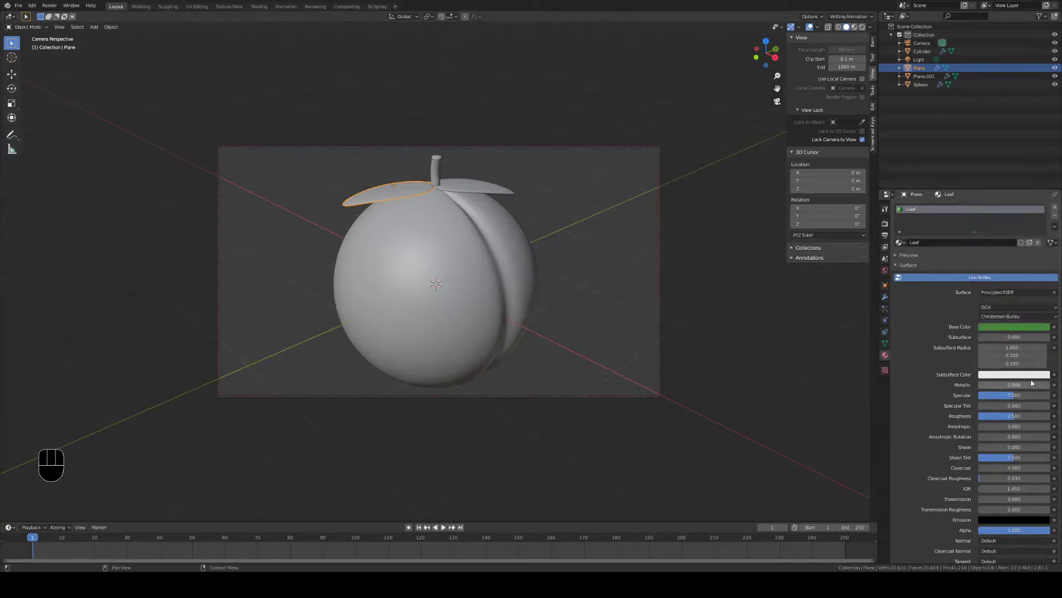
- Match the Leaf material's subsurface color to its green base color and set Subsurface to 0.1
click(1010, 327)
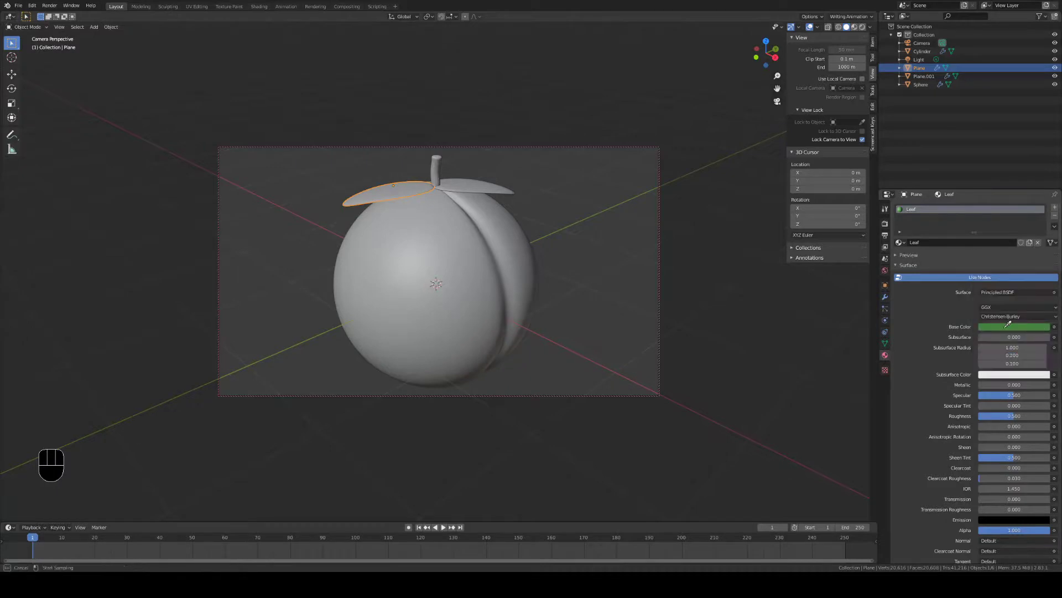
click(1005, 337)
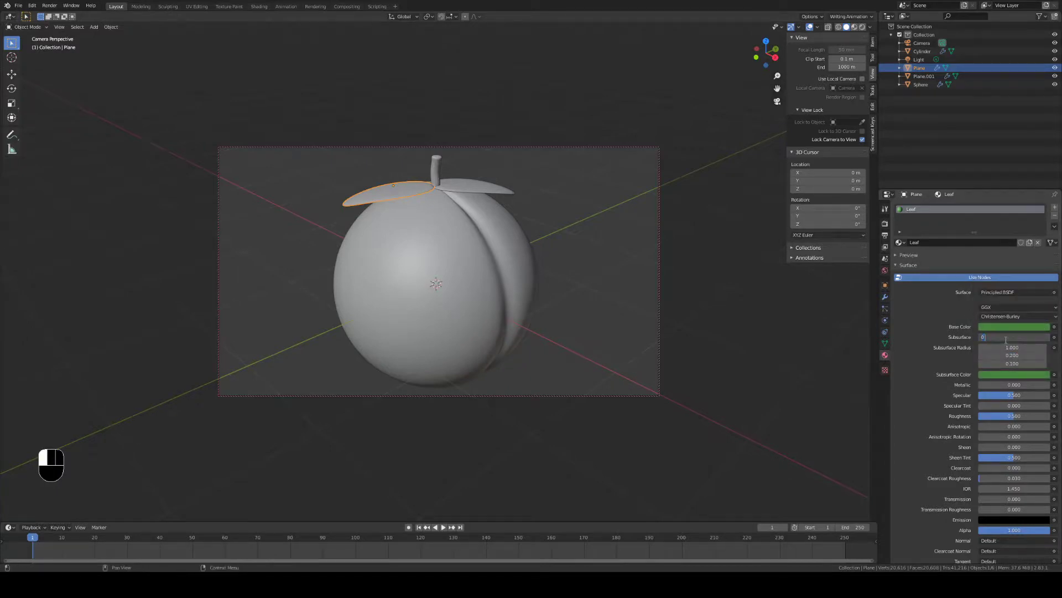
key(Return)
- Add a new material to the stem cylinder and name it Stem
click(437, 176)
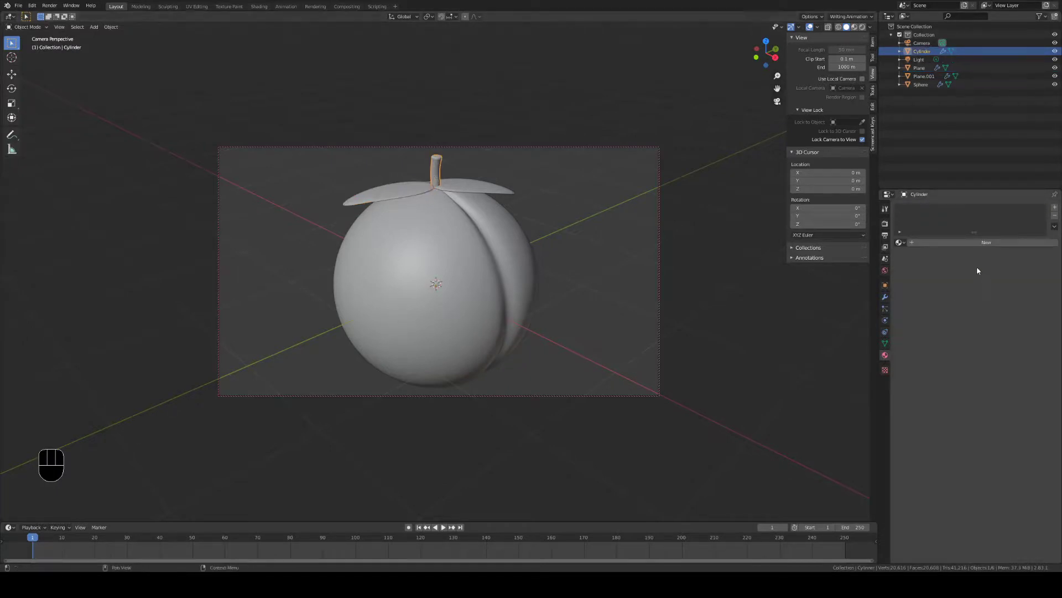
click(979, 242)
double_click(928, 210)
text(S)
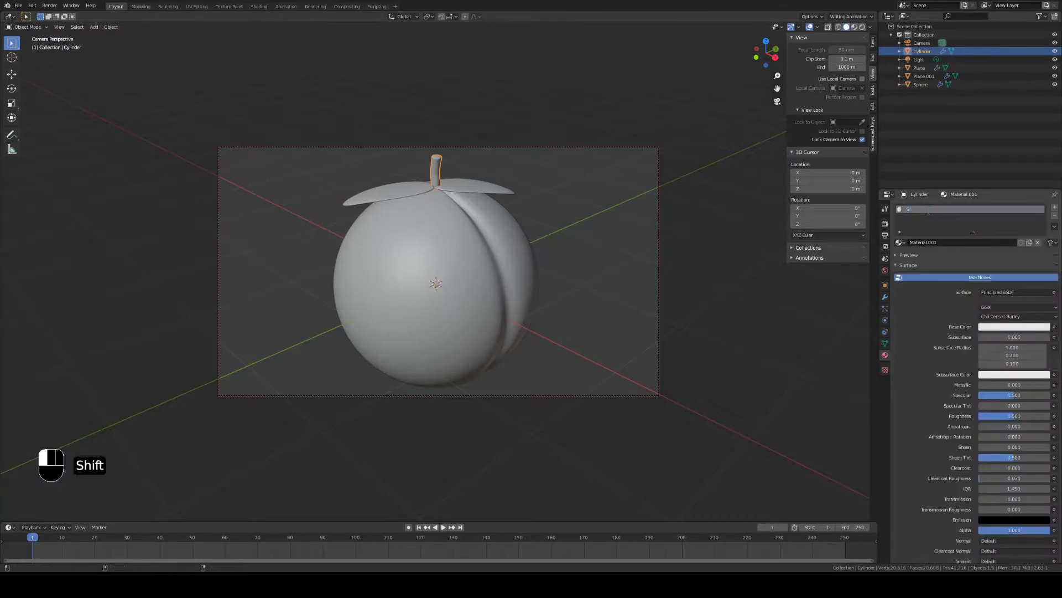
text(team)
key(Return)
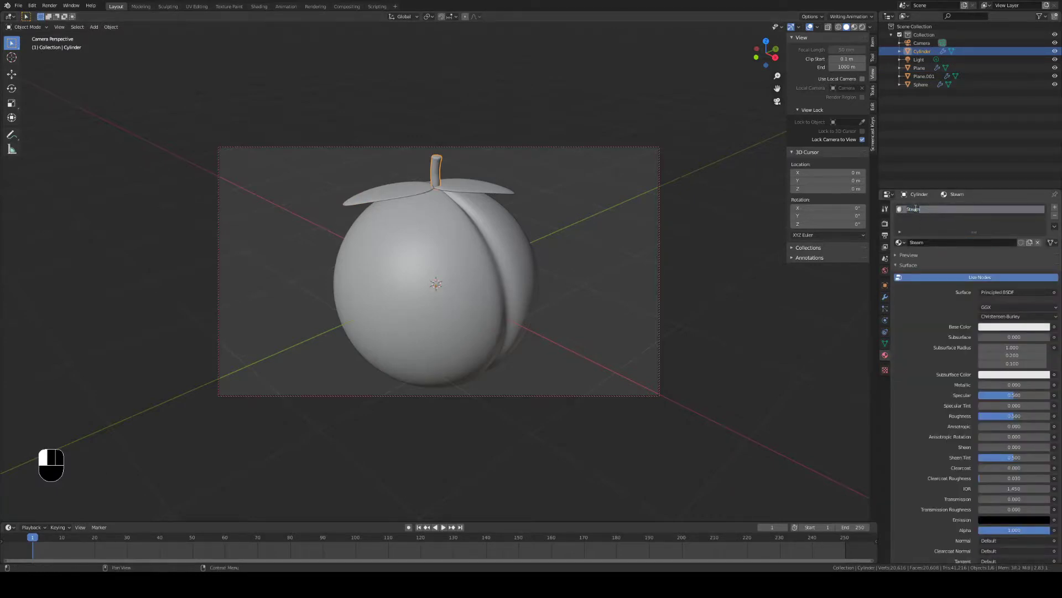
- Set the Stem material's base color to a dark brown
click(1001, 327)
click(997, 250)
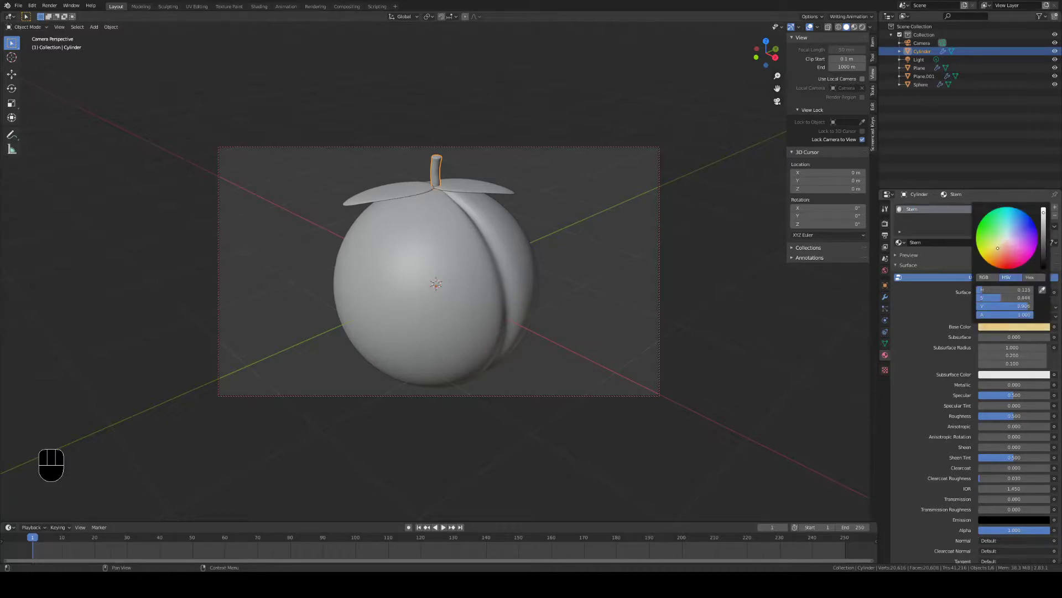
drag(1044, 221, 1043, 244)
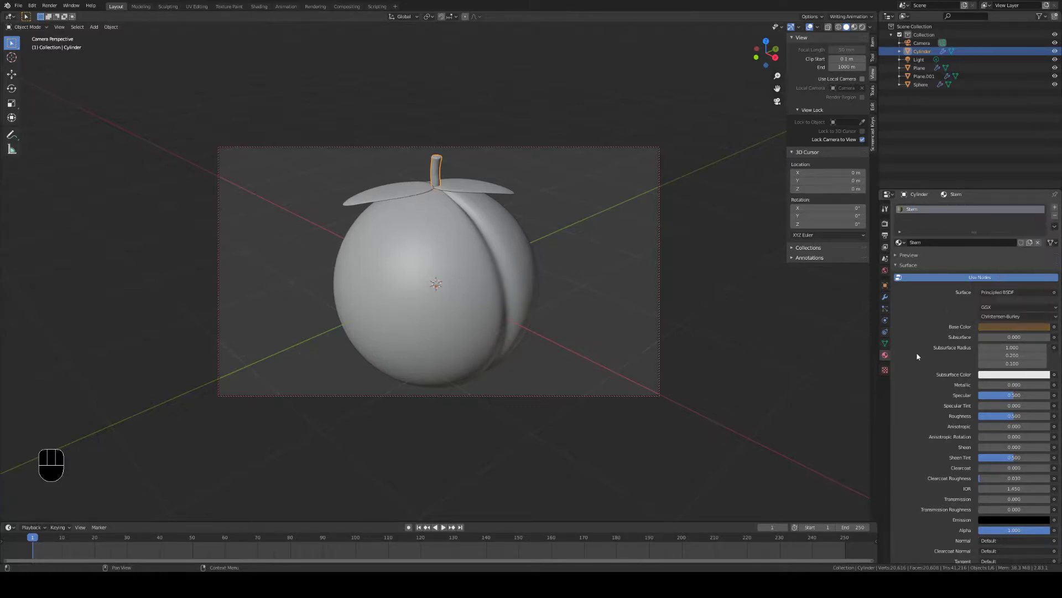
- Match the Stem material's subsurface color to its brown base color and set Subsurface to 0.025
click(1029, 326)
click(1038, 334)
click(1035, 330)
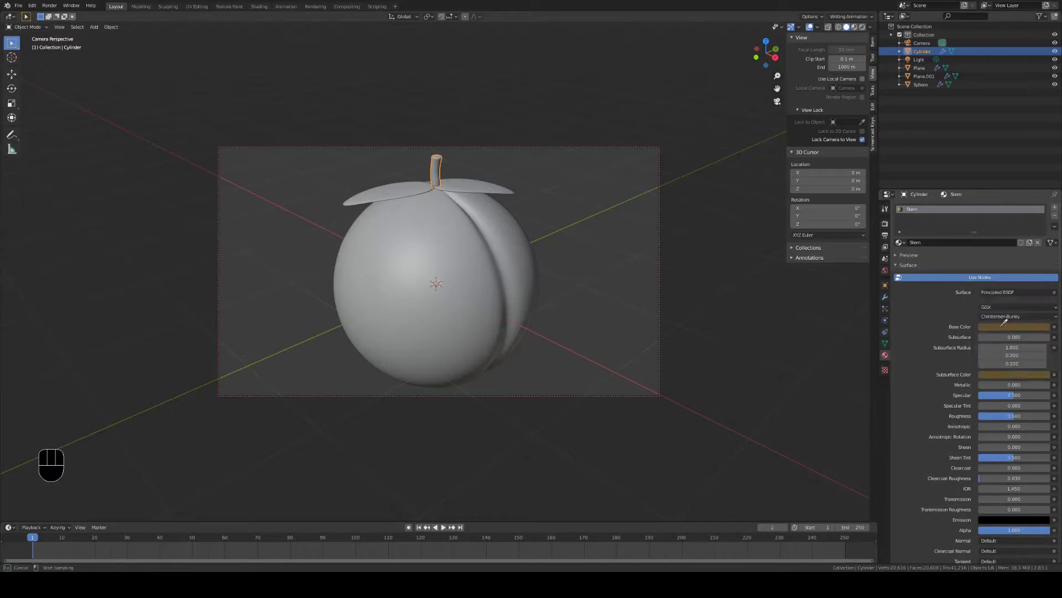
double_click(1007, 337)
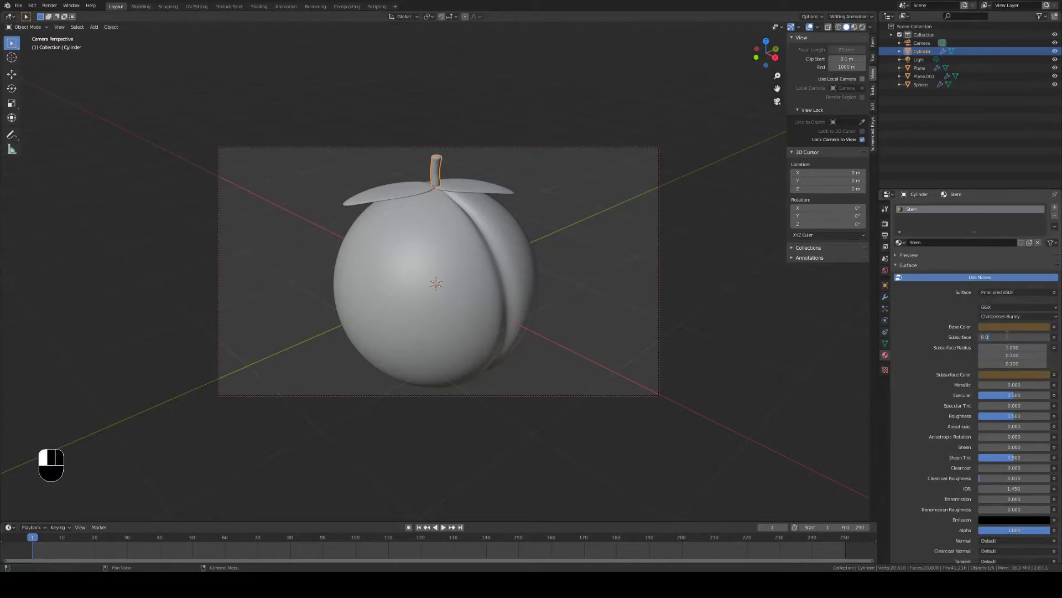
text(0.025)
key(Return)
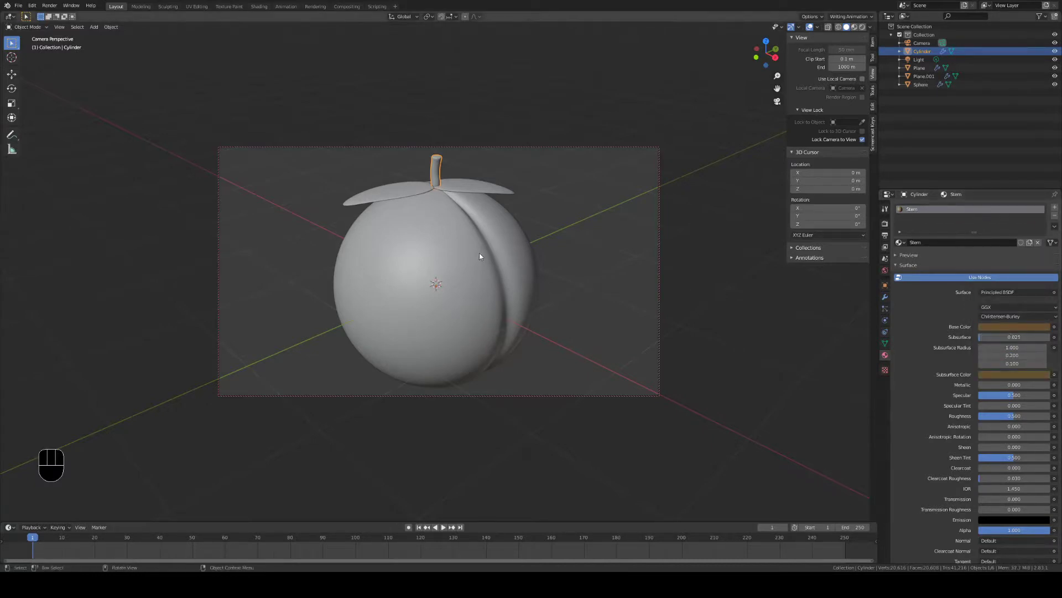
- Switch the viewport to rendered shading and assign the existing Leaf material to the second, still uncolored leaf
key(z)
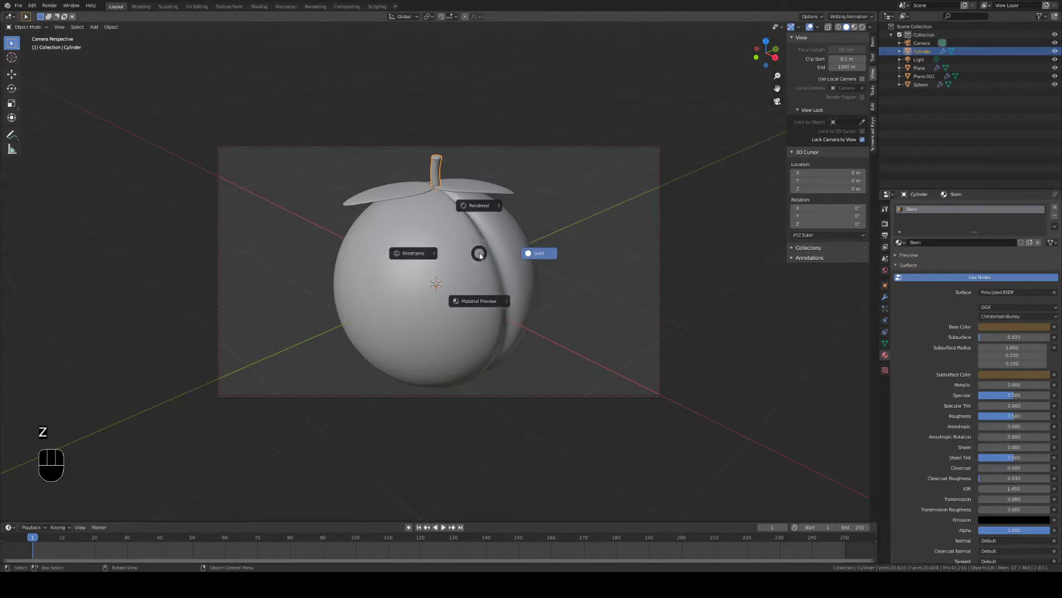
click(481, 207)
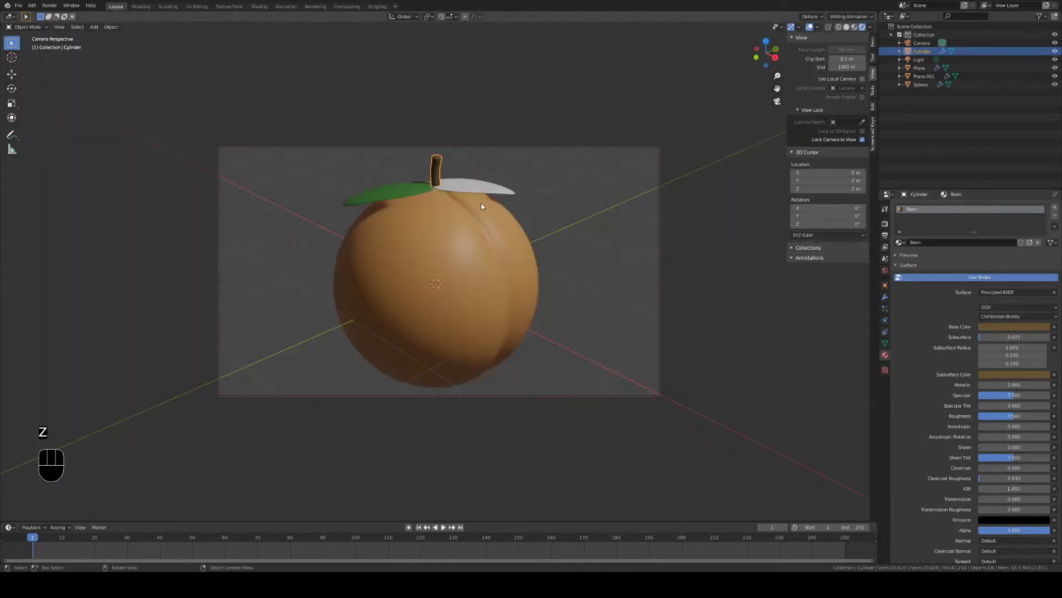
click(471, 187)
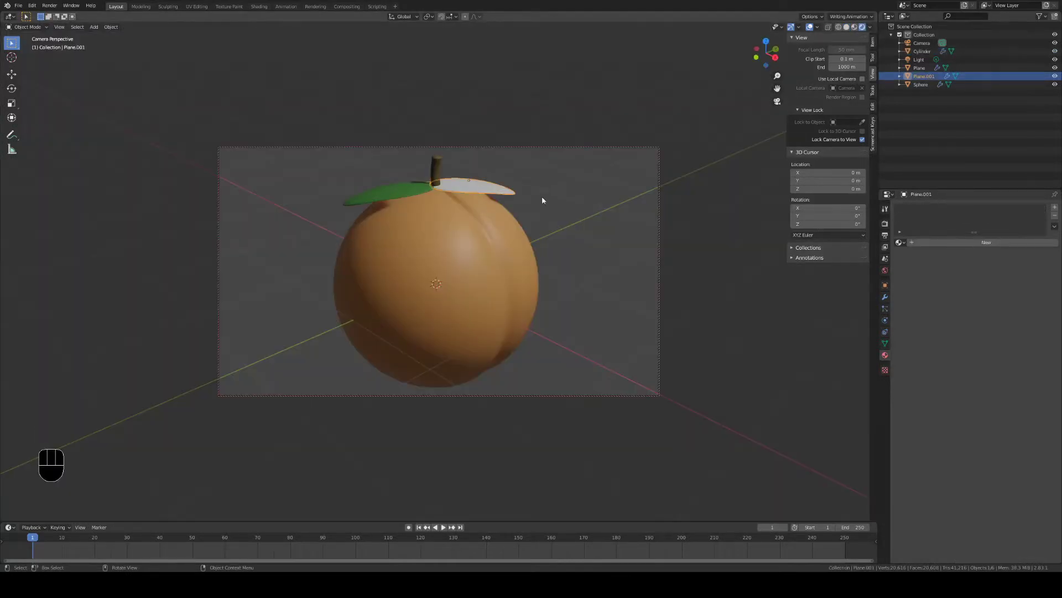
click(898, 243)
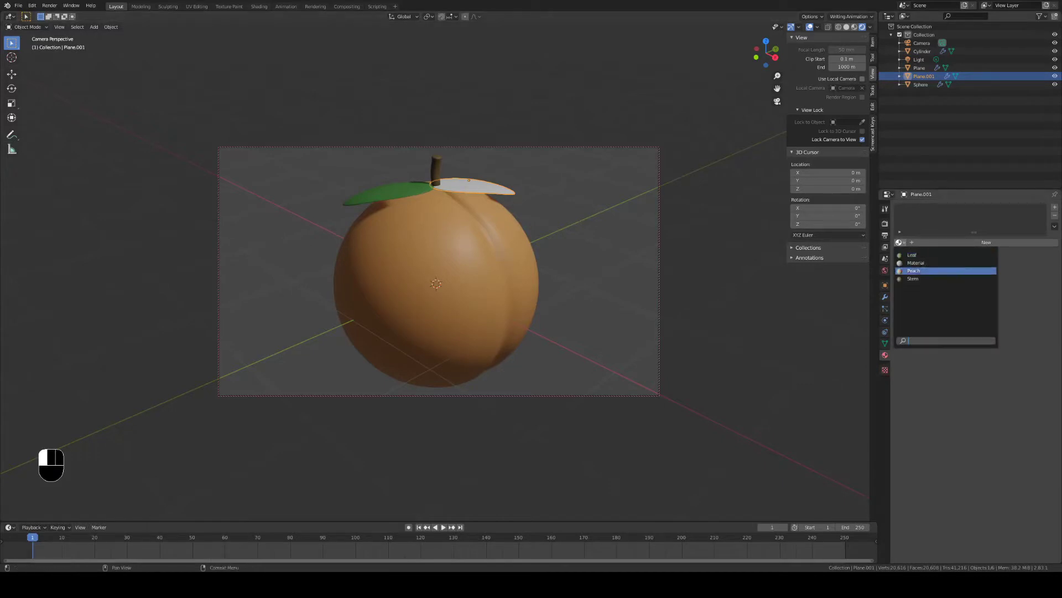
click(912, 255)
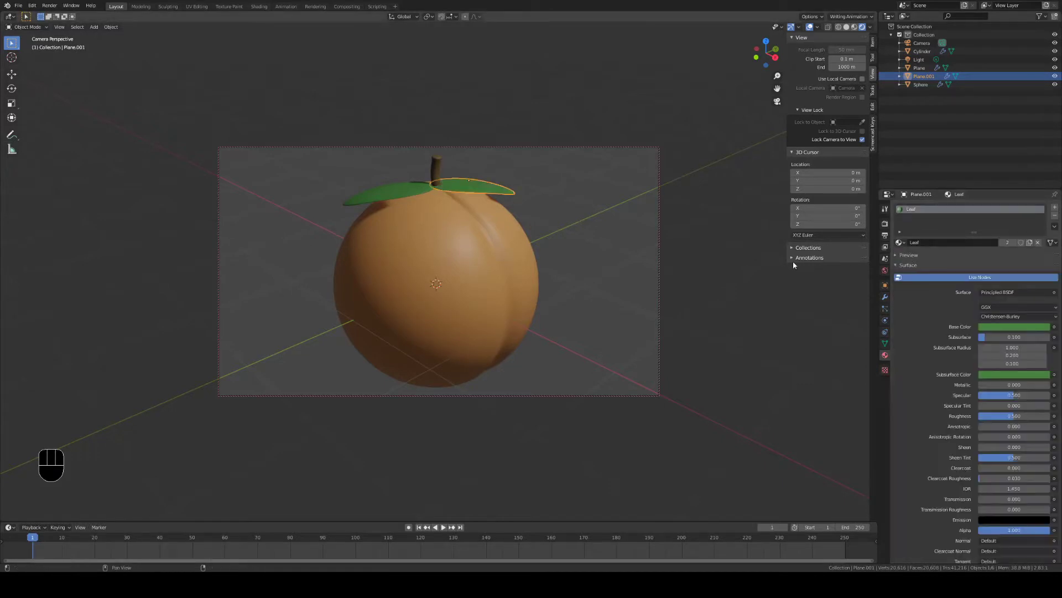
- Shift the Peach material's base color on the sphere toward a redder, softer orange
click(459, 249)
click(998, 327)
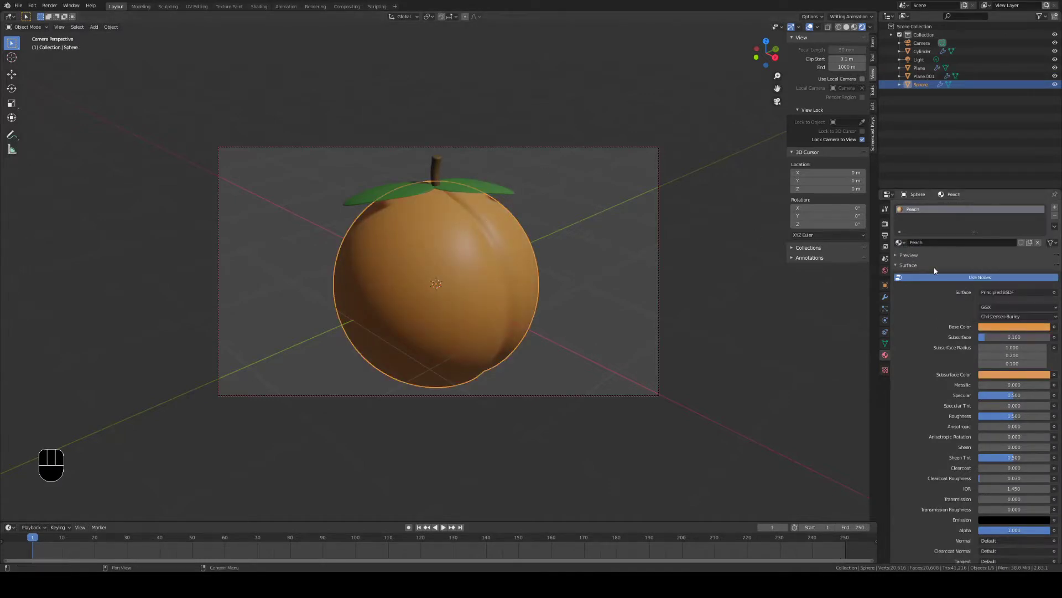
click(993, 328)
drag(997, 254, 1001, 256)
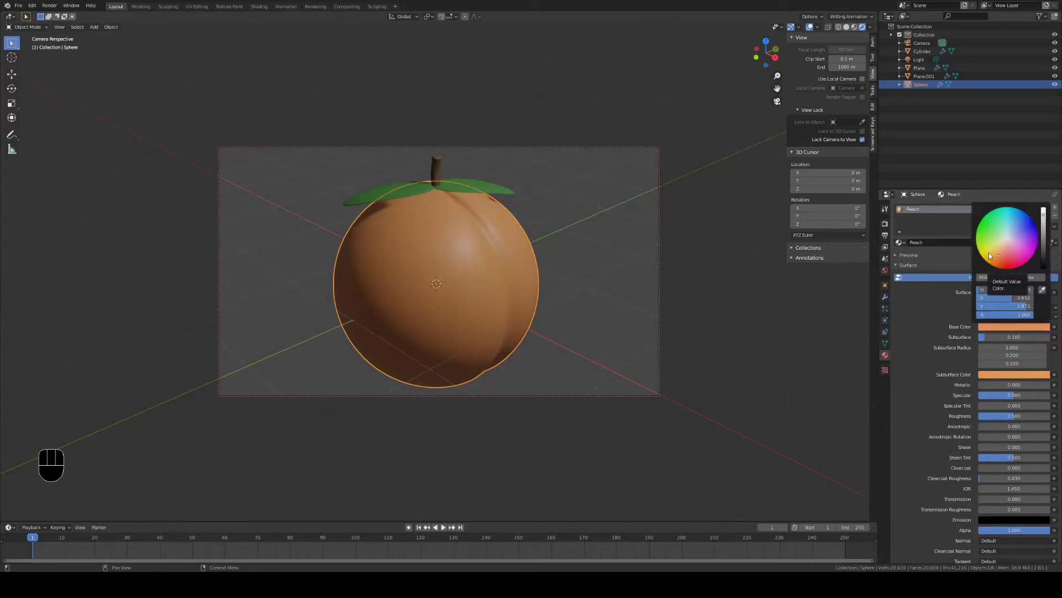
- Change the render engine to Cycles
click(886, 224)
click(1002, 207)
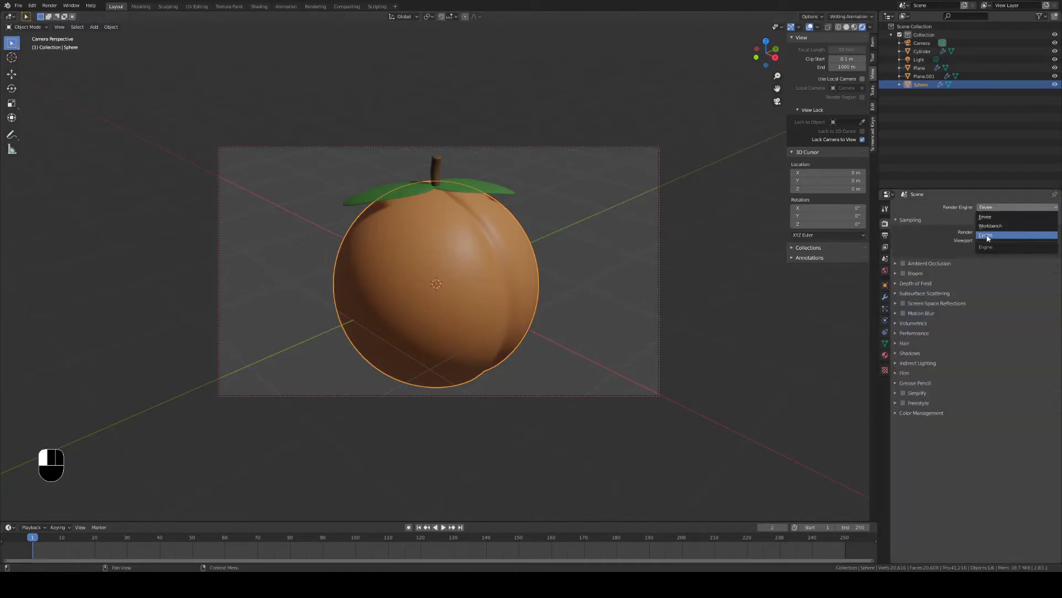
click(987, 236)
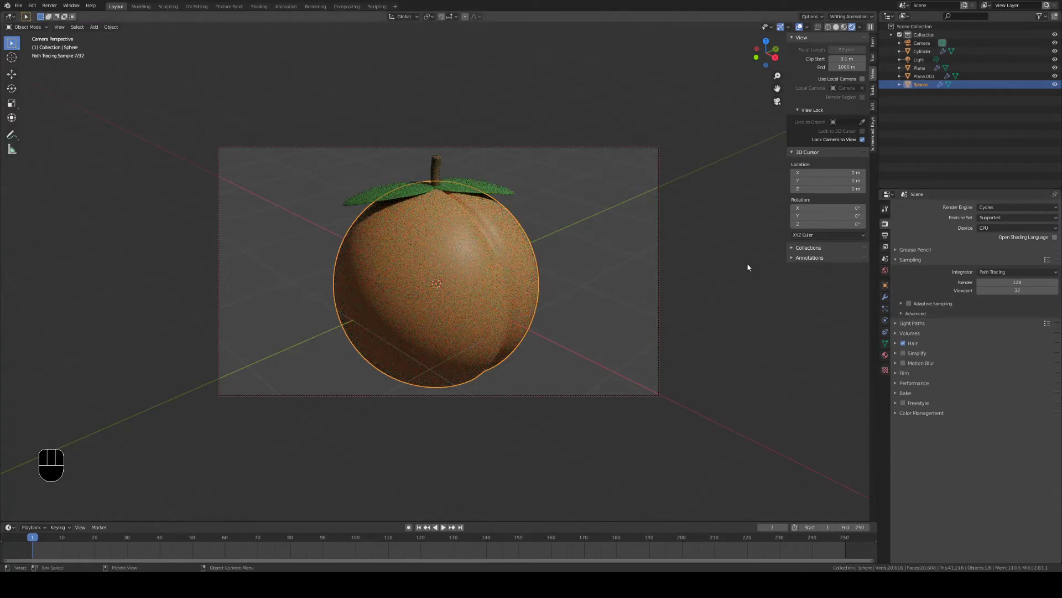
- Brighten the world background color to a light gray
click(885, 297)
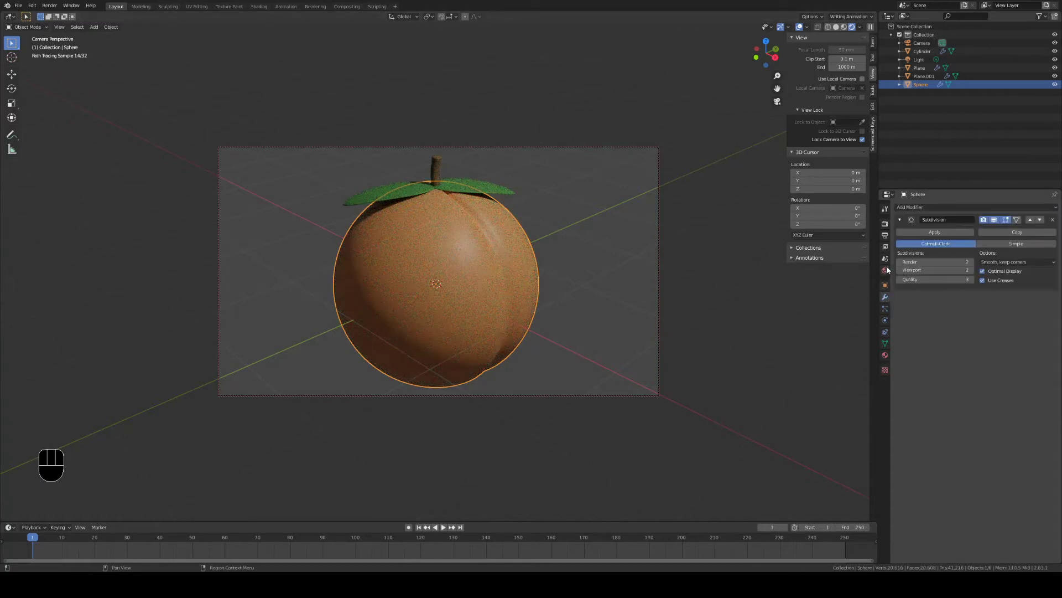
click(885, 270)
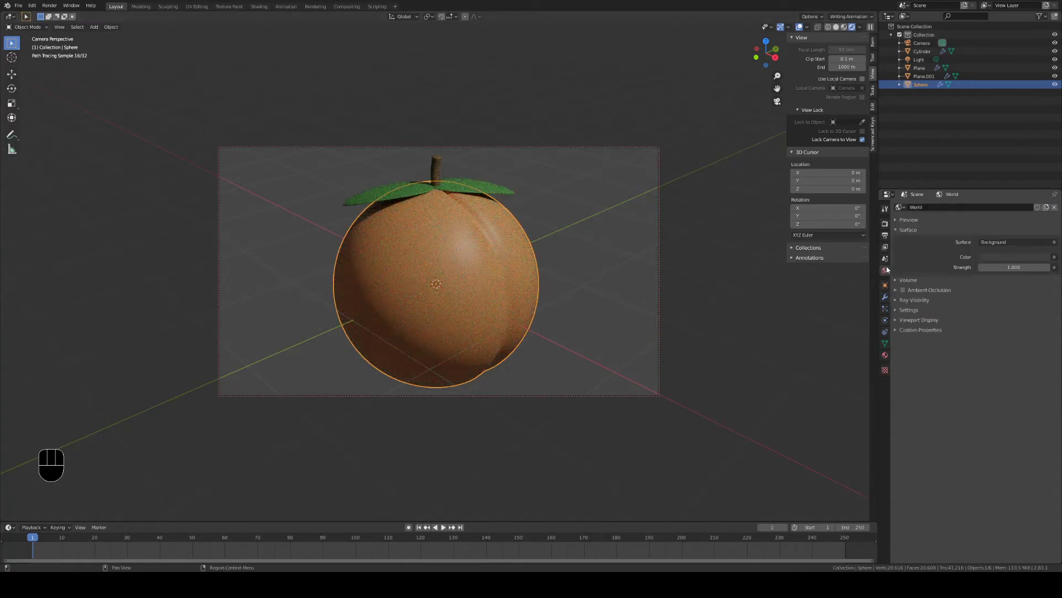
click(1053, 259)
click(1054, 242)
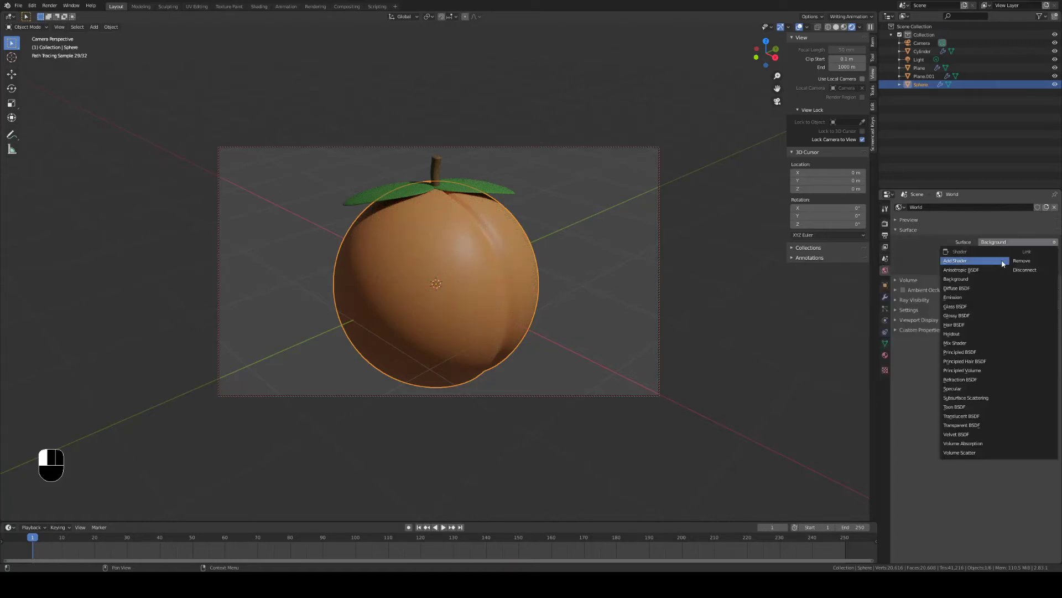
click(928, 259)
click(1014, 257)
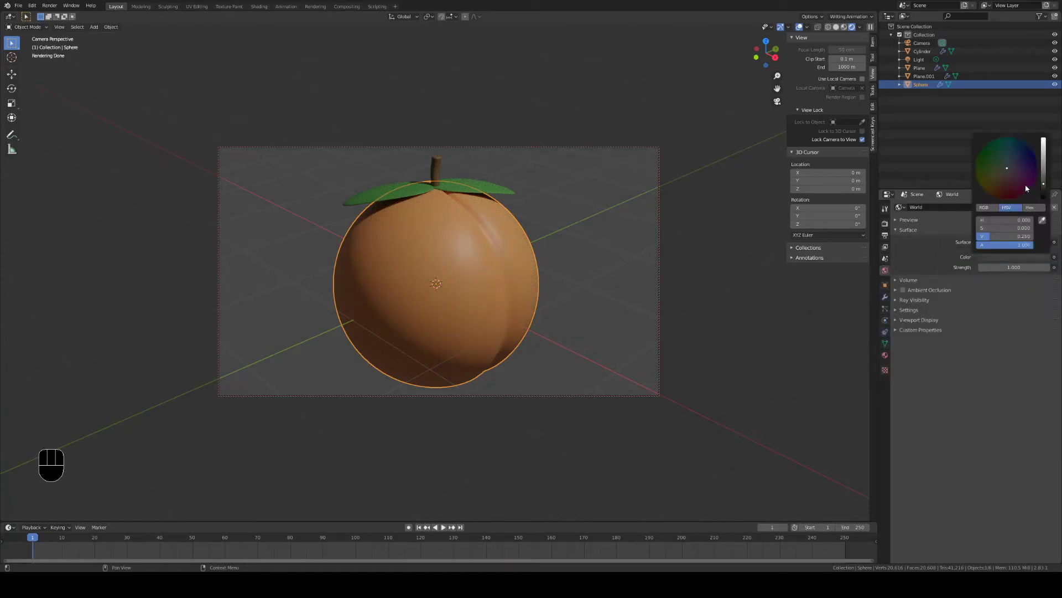
click(1042, 155)
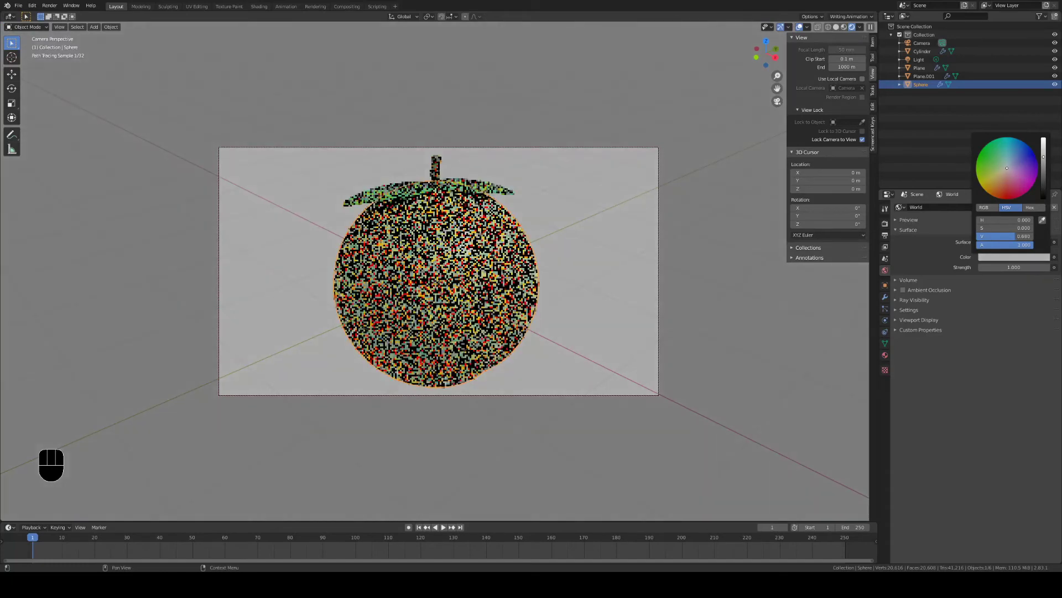